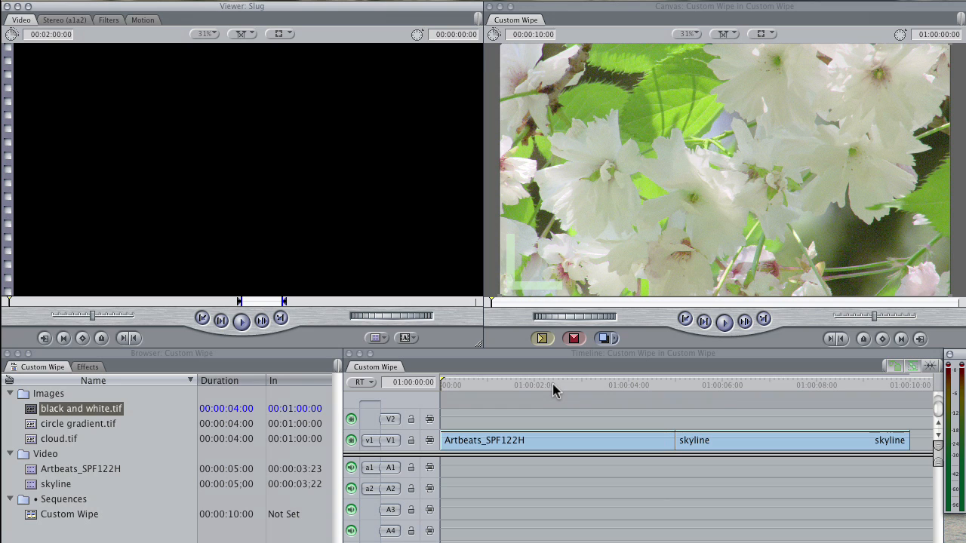
Step: Apply the QuickTime Gradient Wipe transition to the cut between the Artbeats_SPF122H and skyline clips
{"action": "left_click_drag", "start_coordinate": [444, 381], "coordinate": [675, 384]}
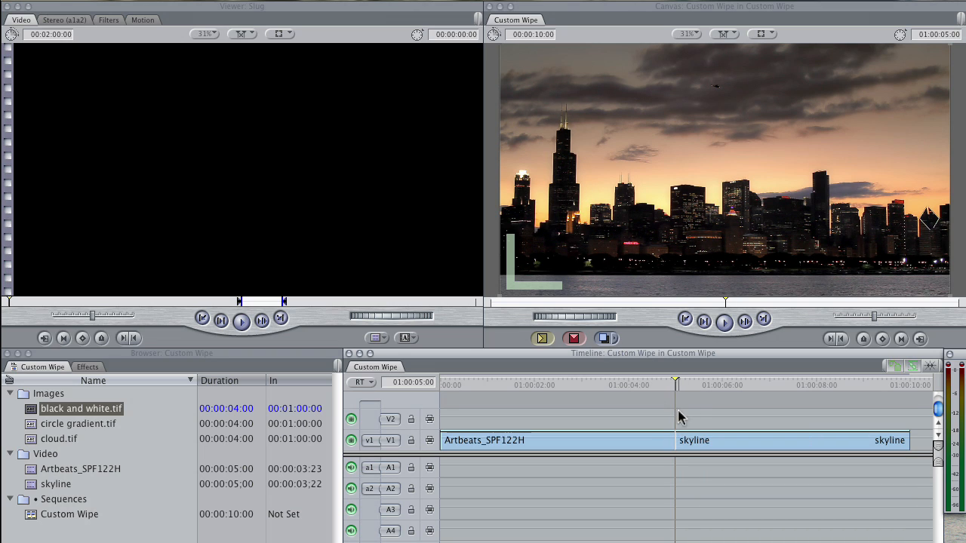
{"action": "left_click", "coordinate": [674, 441]}
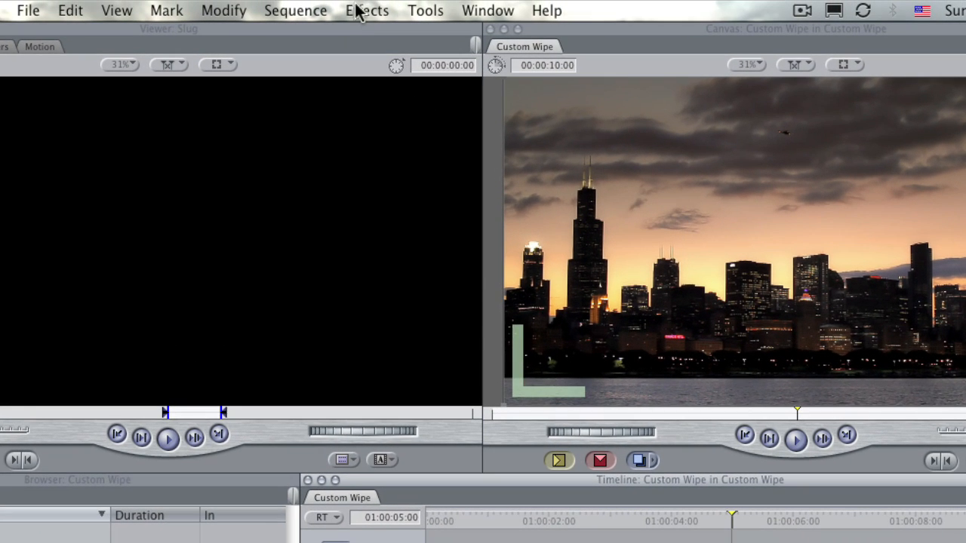
{"action": "left_click", "coordinate": [361, 15]}
{"action": "mouse_move", "coordinate": [378, 83]}
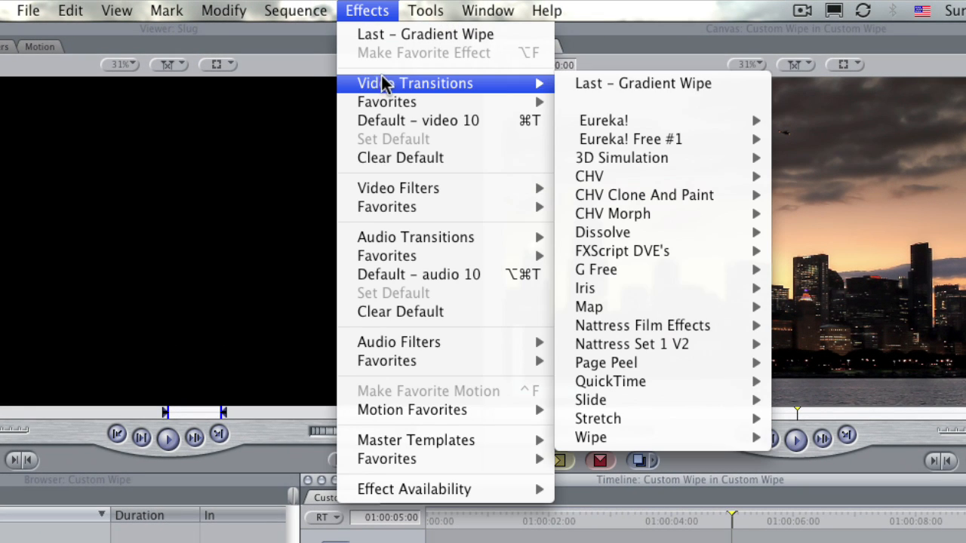
{"action": "mouse_move", "coordinate": [683, 387]}
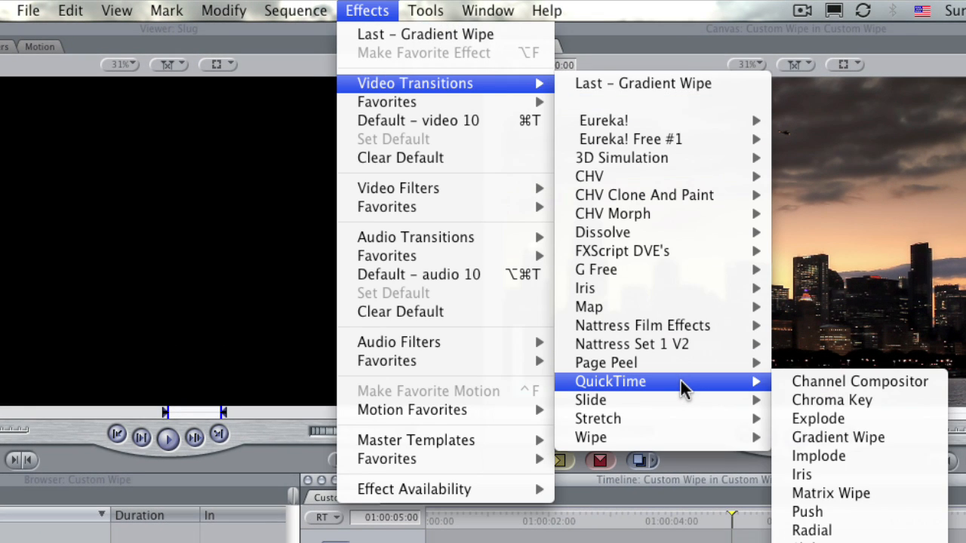
{"action": "left_click", "coordinate": [900, 440]}
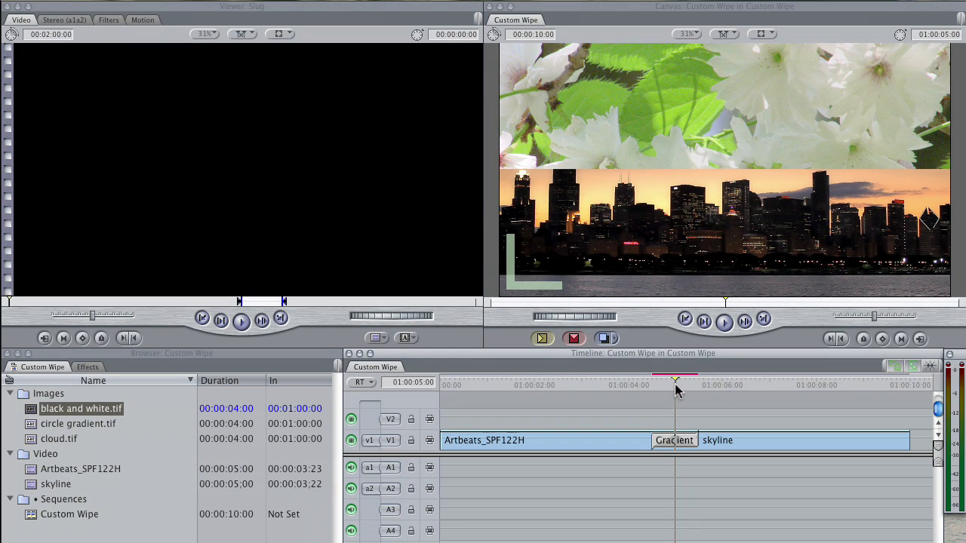
Step: Open the Gradient Wipe transition's settings, check the circle gradient.tif image and assign it as the transition's matte
{"action": "mouse_move", "coordinate": [677, 389]}
{"action": "left_mouse_down"}
{"action": "mouse_move", "coordinate": [688, 387]}
{"action": "mouse_move", "coordinate": [656, 391]}
{"action": "mouse_move", "coordinate": [699, 393]}
{"action": "mouse_move", "coordinate": [661, 390]}
{"action": "left_mouse_up"}
{"action": "double_click", "coordinate": [689, 441]}
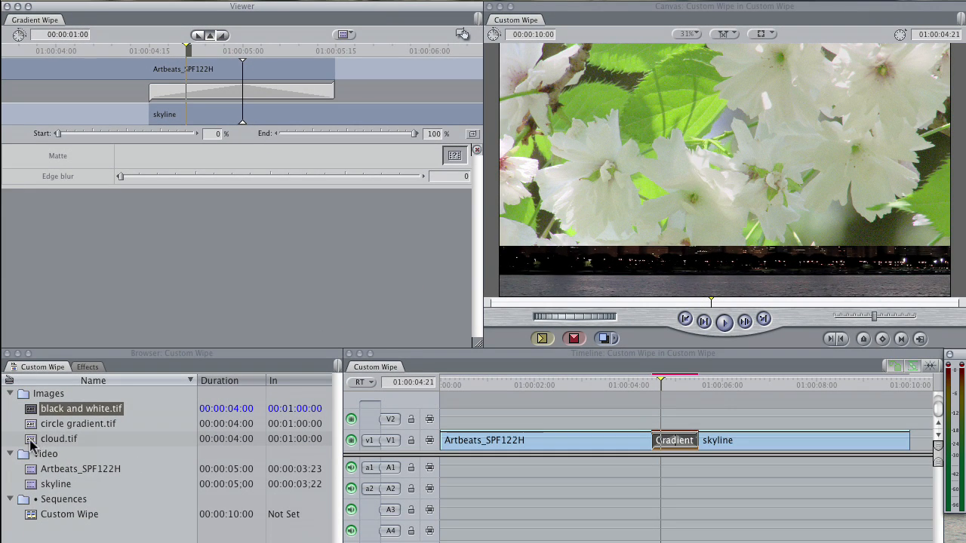
{"action": "double_click", "coordinate": [32, 424]}
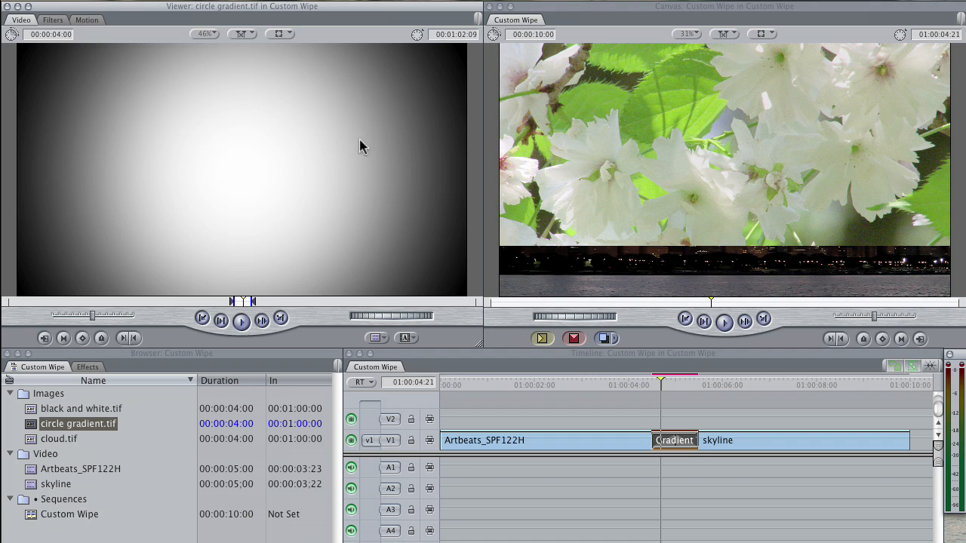
{"action": "double_click", "coordinate": [690, 442]}
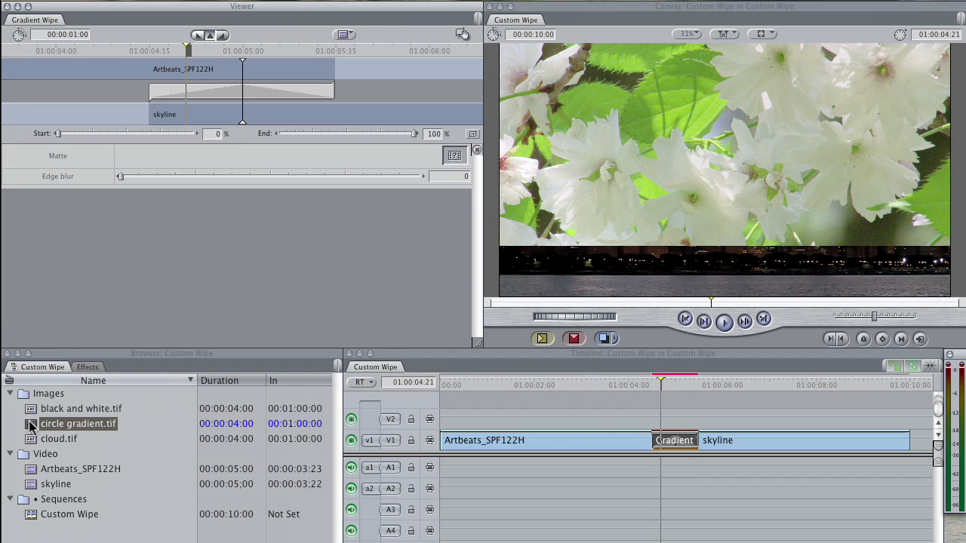
{"action": "left_click_drag", "start_coordinate": [33, 428], "coordinate": [456, 157]}
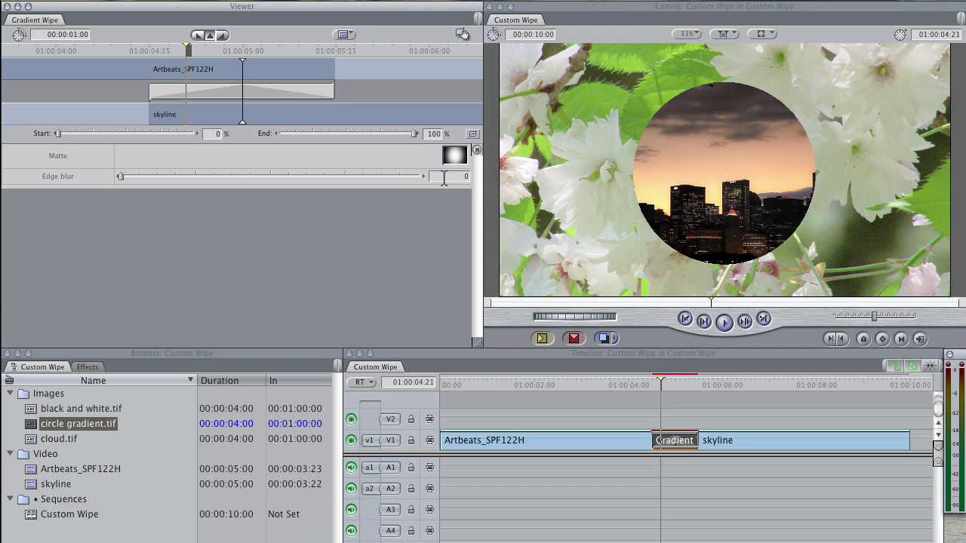
Step: Set the Gradient Wipe's edge blur to 68 and scrub through the transition to preview it
{"action": "left_click_drag", "start_coordinate": [660, 384], "coordinate": [638, 379]}
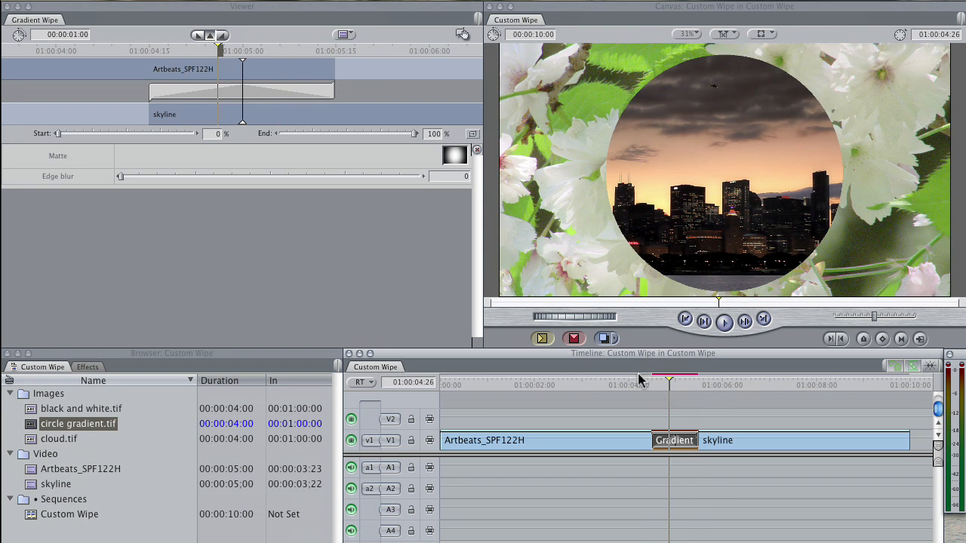
{"action": "left_click_drag", "start_coordinate": [121, 180], "coordinate": [200, 175]}
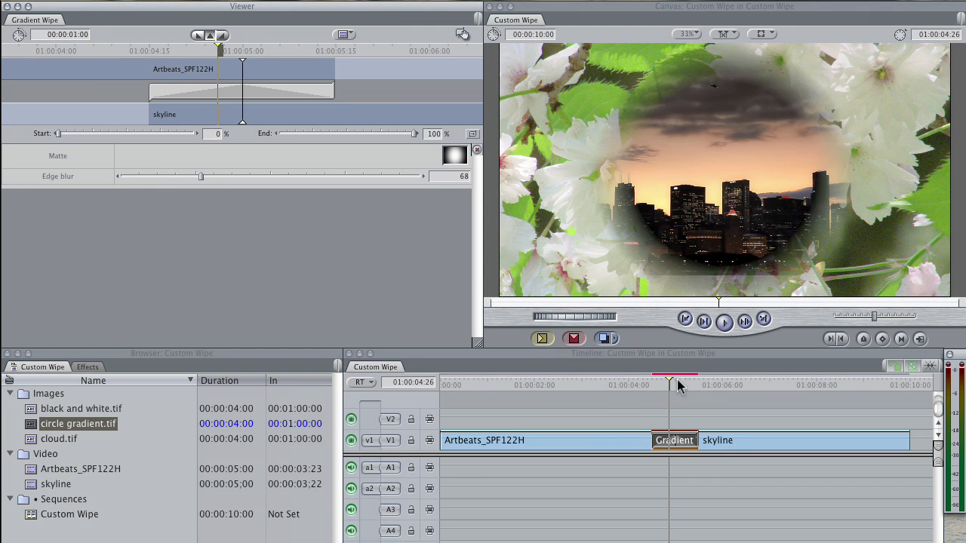
{"action": "mouse_move", "coordinate": [674, 384]}
{"action": "left_mouse_down"}
{"action": "mouse_move", "coordinate": [657, 385]}
{"action": "mouse_move", "coordinate": [698, 388]}
{"action": "mouse_move", "coordinate": [682, 388]}
{"action": "left_mouse_up"}
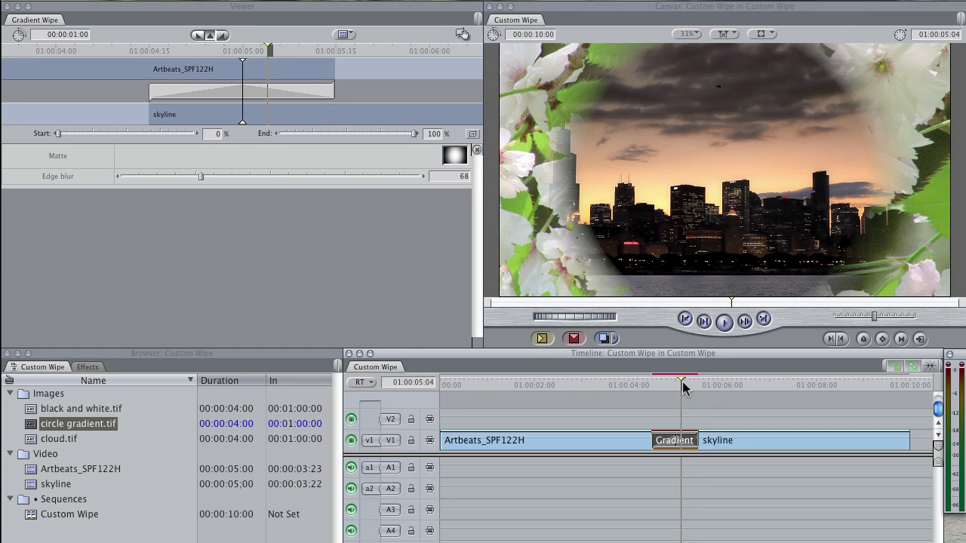
Step: Compare circle gradient.tif with black and white.tif, and replace the Gradient Wipe's matte with black and white.tif
{"action": "double_click", "coordinate": [34, 427]}
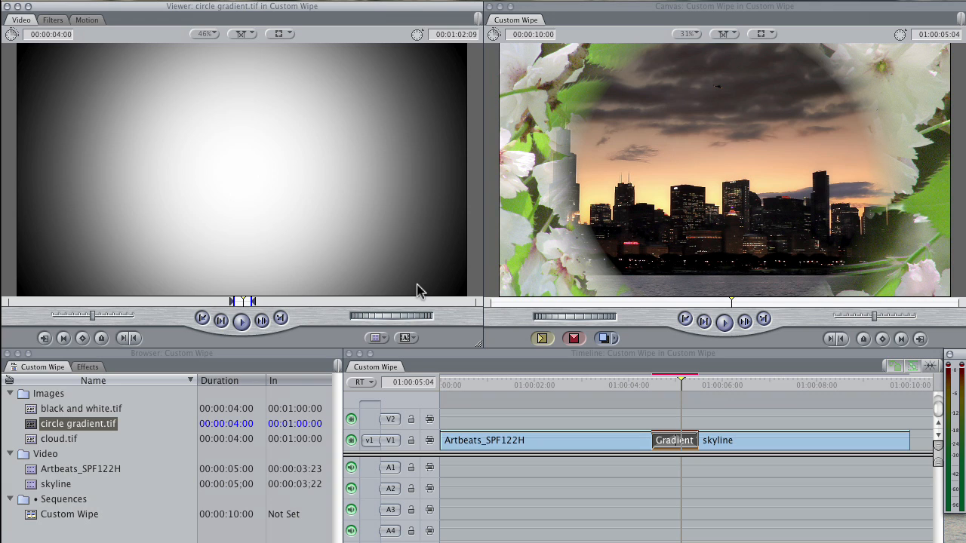
{"action": "key", "text": "super+3"}
{"action": "key", "text": "Up"}
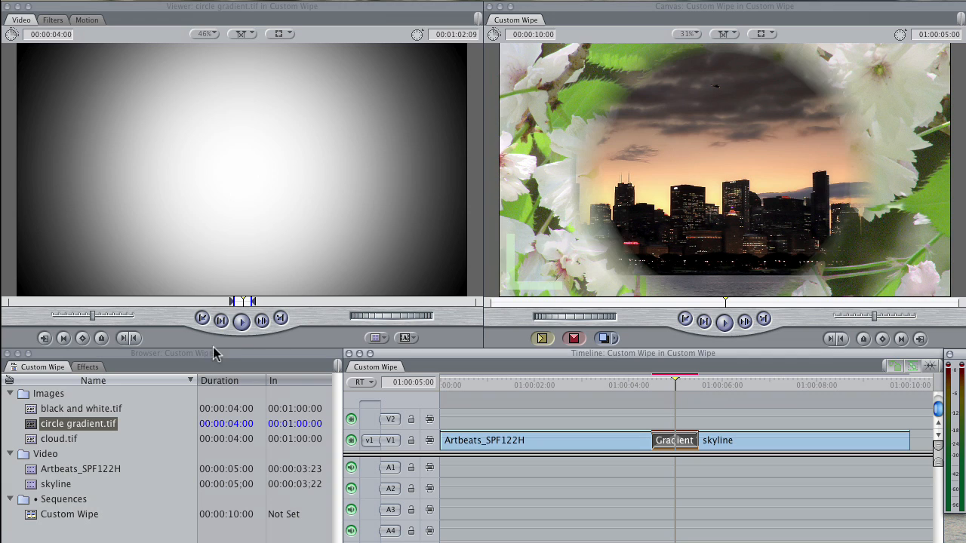
{"action": "double_click", "coordinate": [30, 410]}
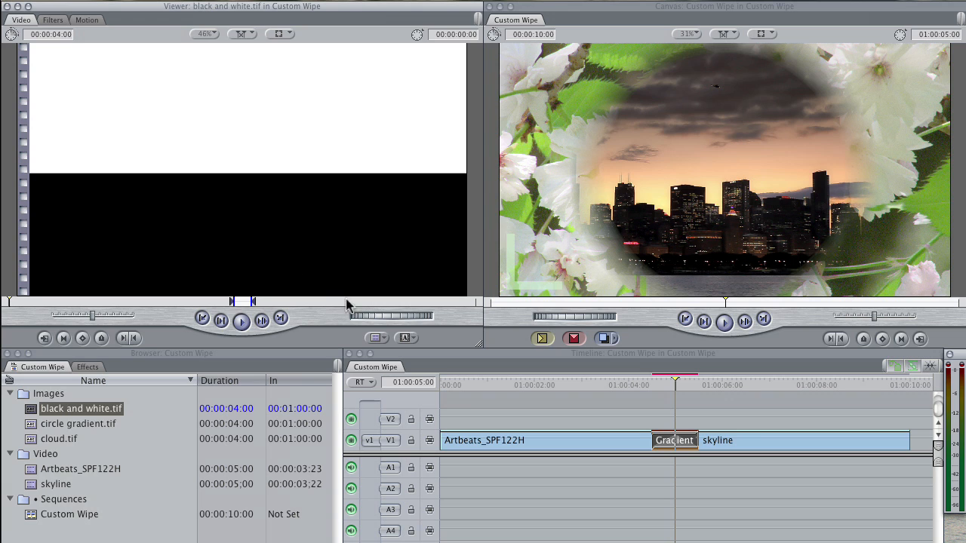
{"action": "double_click", "coordinate": [687, 441]}
{"action": "left_click_drag", "start_coordinate": [29, 413], "coordinate": [455, 156]}
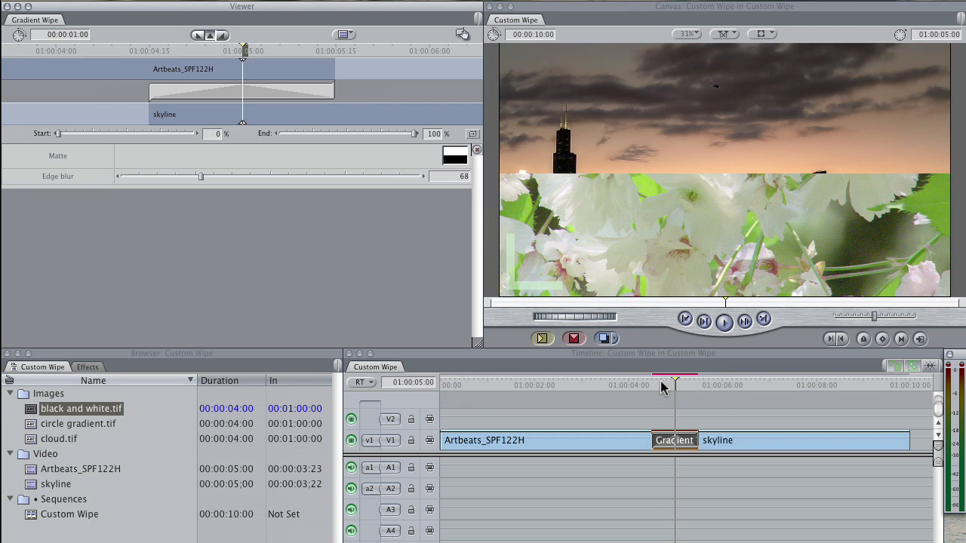
Step: Render the Gradient Wipe transition and play it from just before the wipe begins
{"action": "left_click_drag", "start_coordinate": [661, 387], "coordinate": [636, 391]}
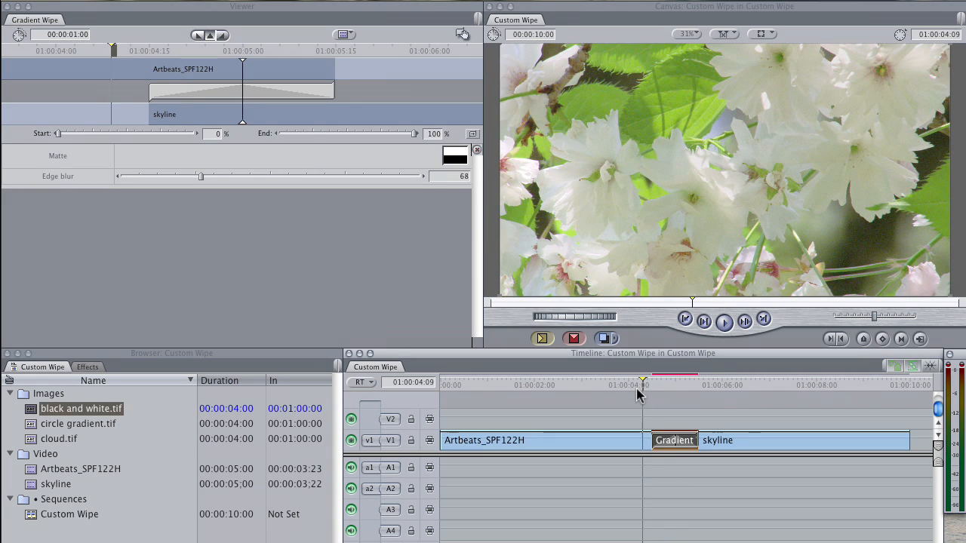
{"action": "key", "text": "super+r"}
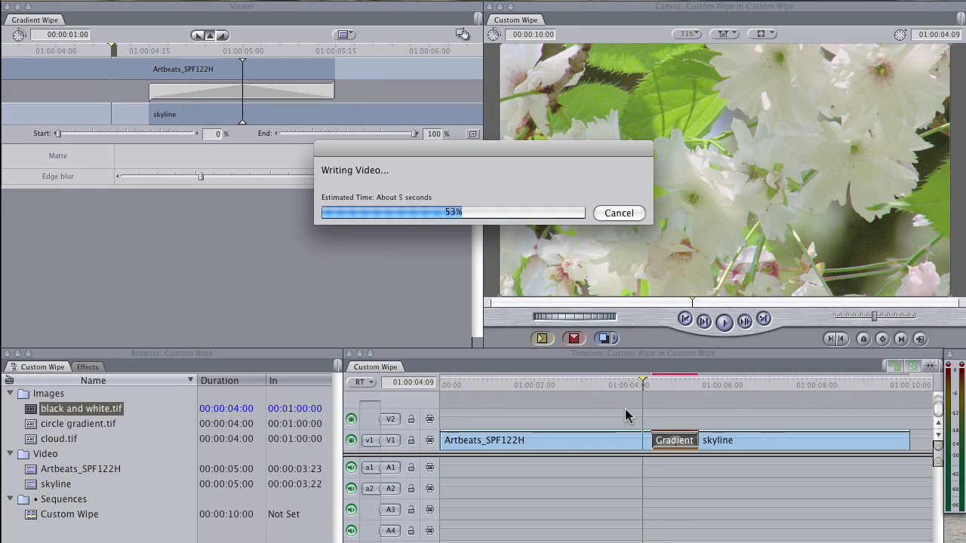
{"action": "key", "text": "space"}
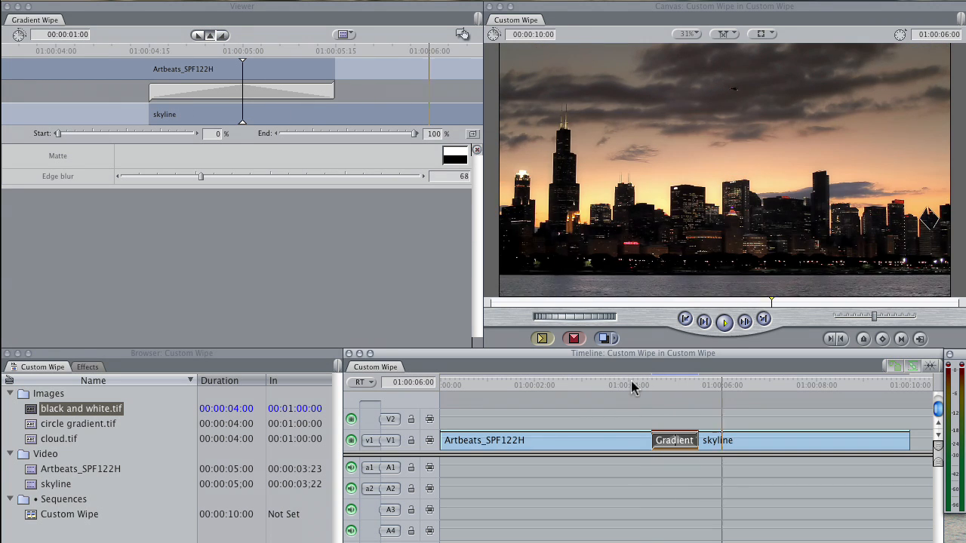
Step: Replay the rendered wipe several times from the end of the Artbeats_SPF122H clip to examine how the two image halves switch
{"action": "left_click", "coordinate": [625, 386]}
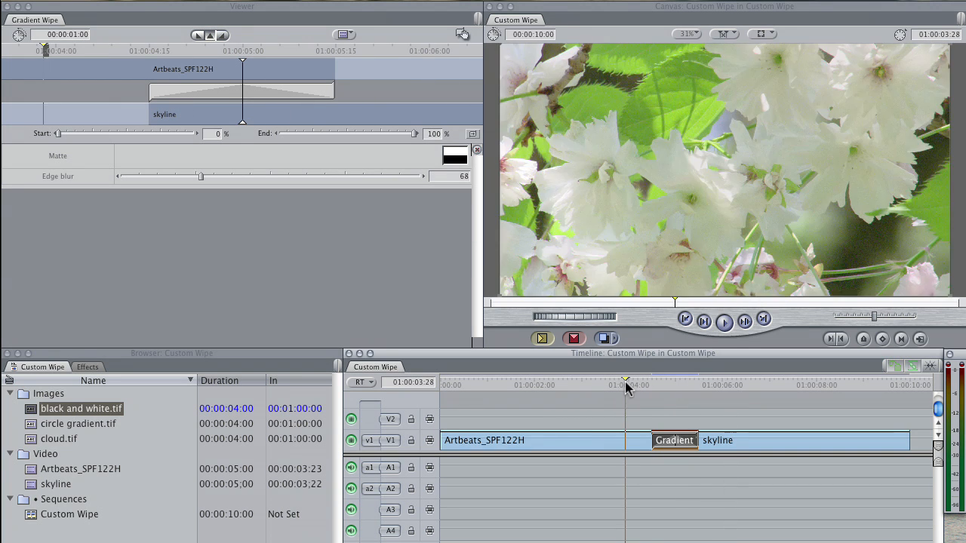
{"action": "key", "text": "space"}
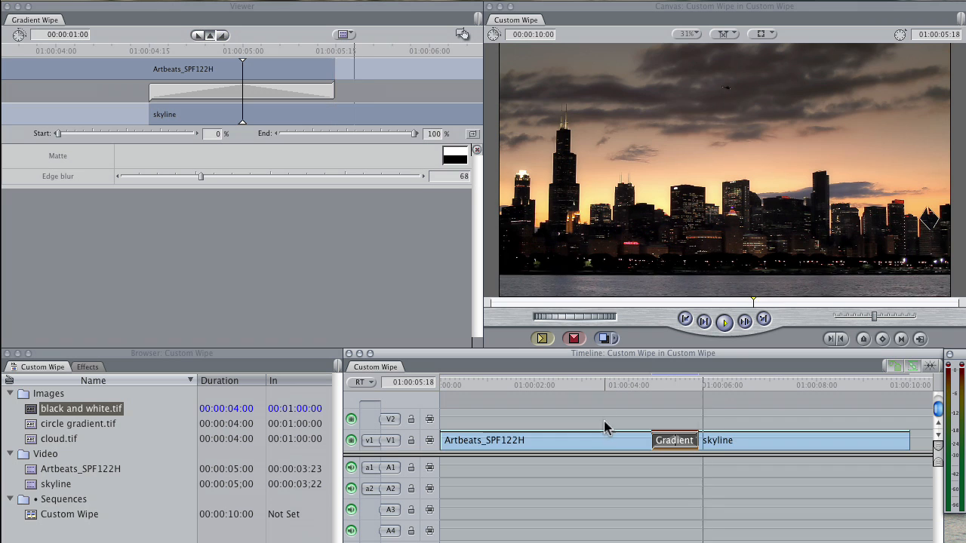
{"action": "left_click", "coordinate": [612, 382]}
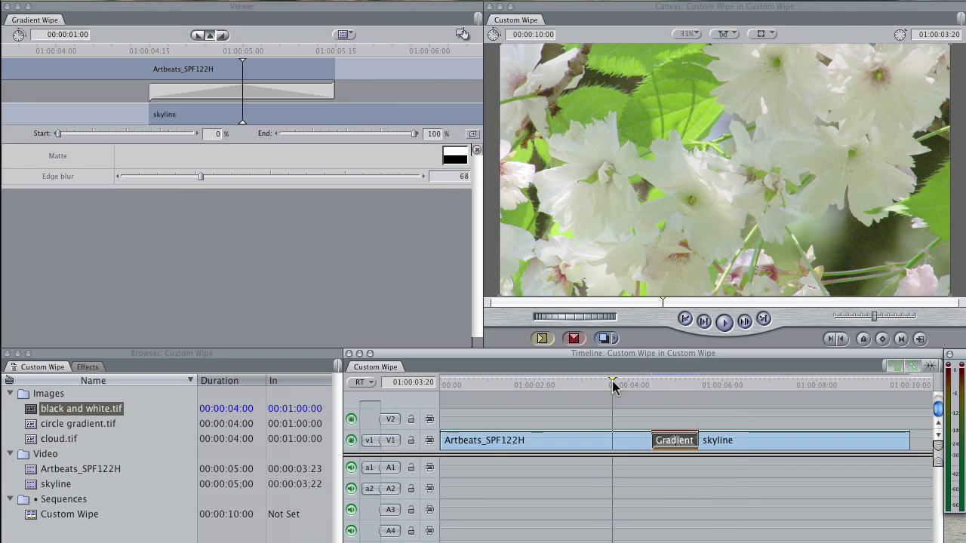
{"action": "key", "text": "space"}
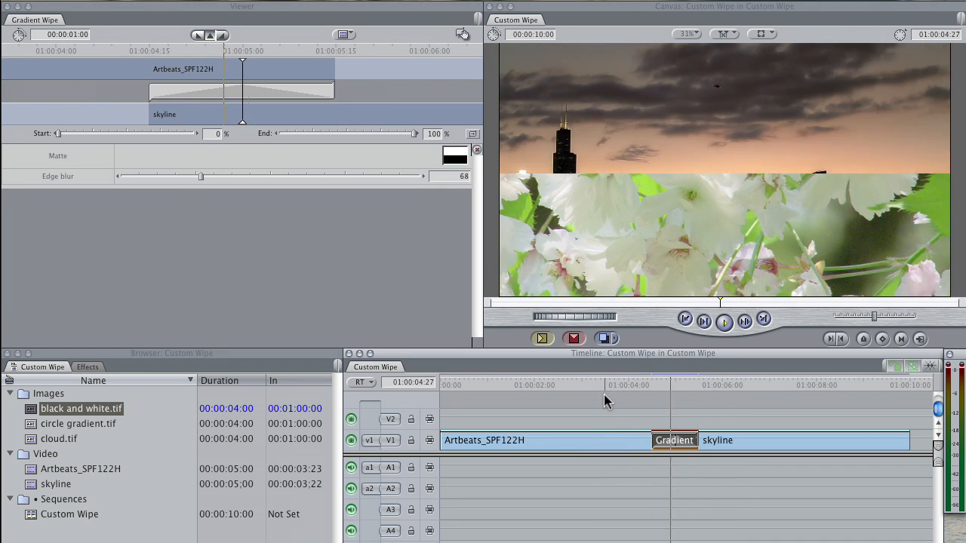
{"action": "left_click", "coordinate": [622, 391]}
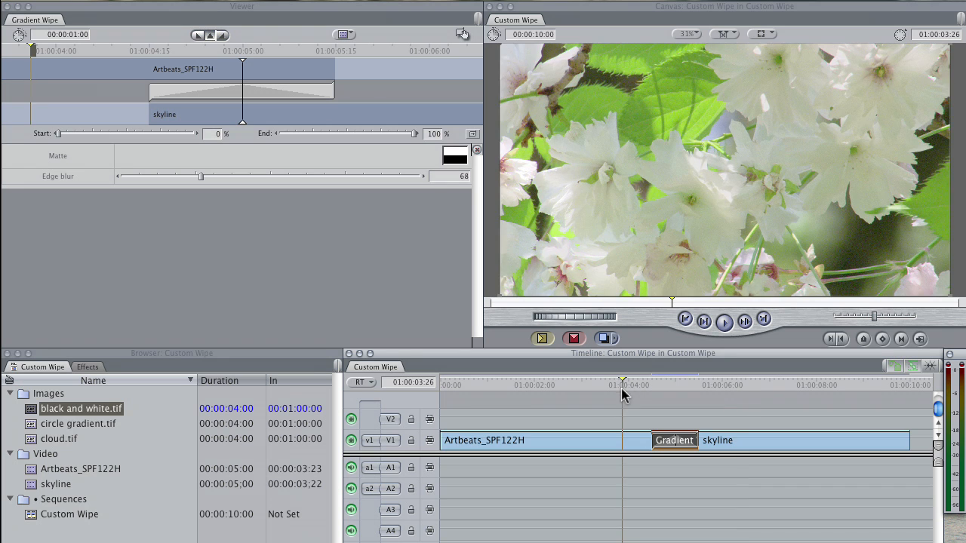
{"action": "key", "text": "space"}
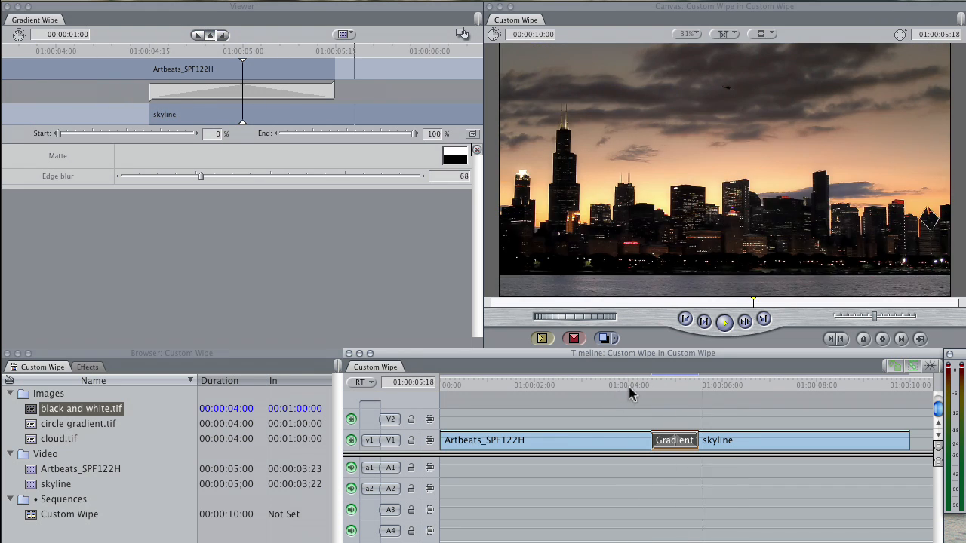
{"action": "left_click", "coordinate": [627, 389]}
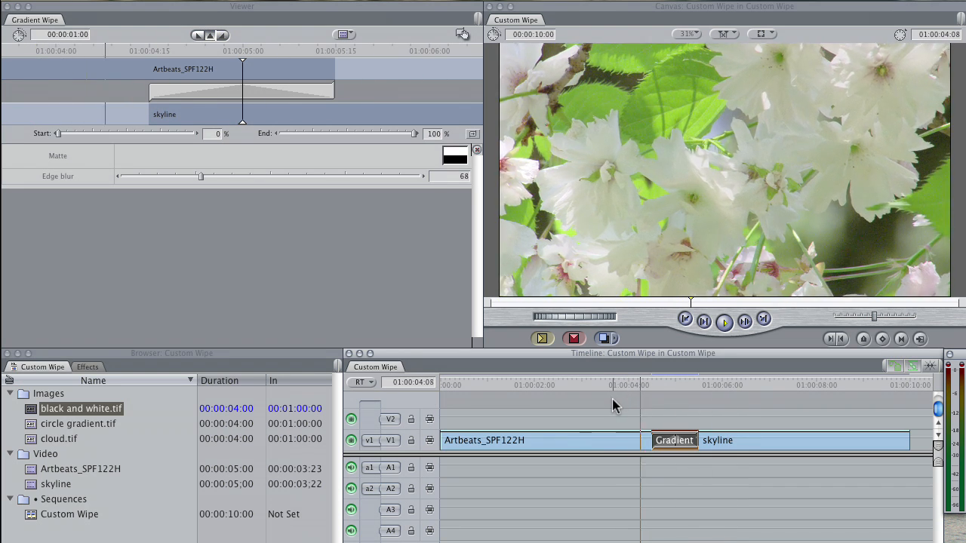
{"action": "key", "text": "space"}
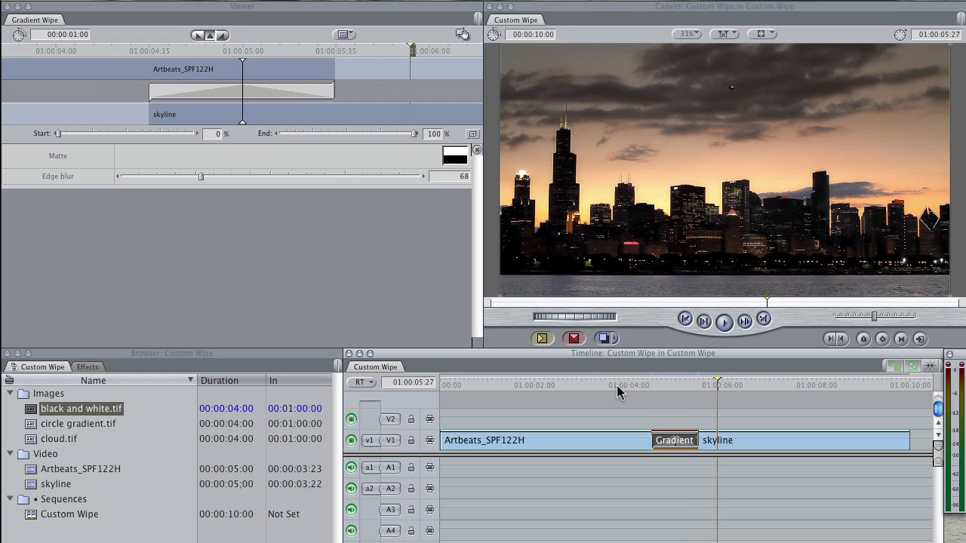
{"action": "left_click", "coordinate": [606, 386]}
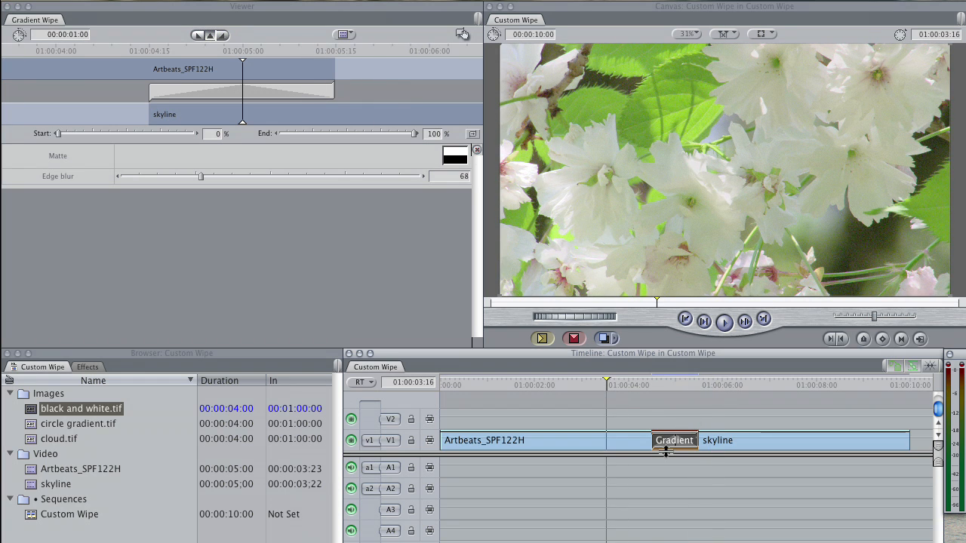
Step: Delete the Gradient Wipe transition and place the playhead on the cut at 01:00:05:00
{"action": "key", "text": "Delete"}
{"action": "left_click", "coordinate": [653, 381]}
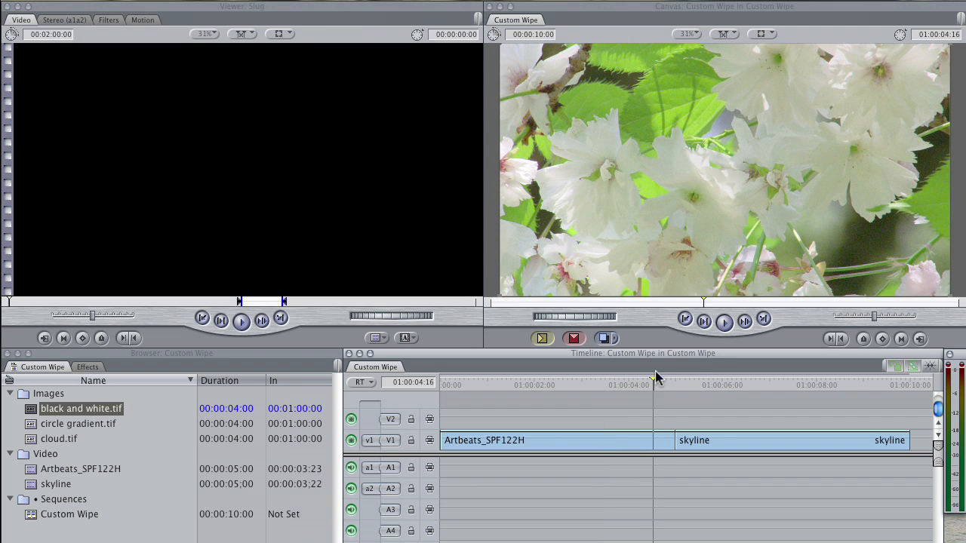
{"action": "key", "text": "Down"}
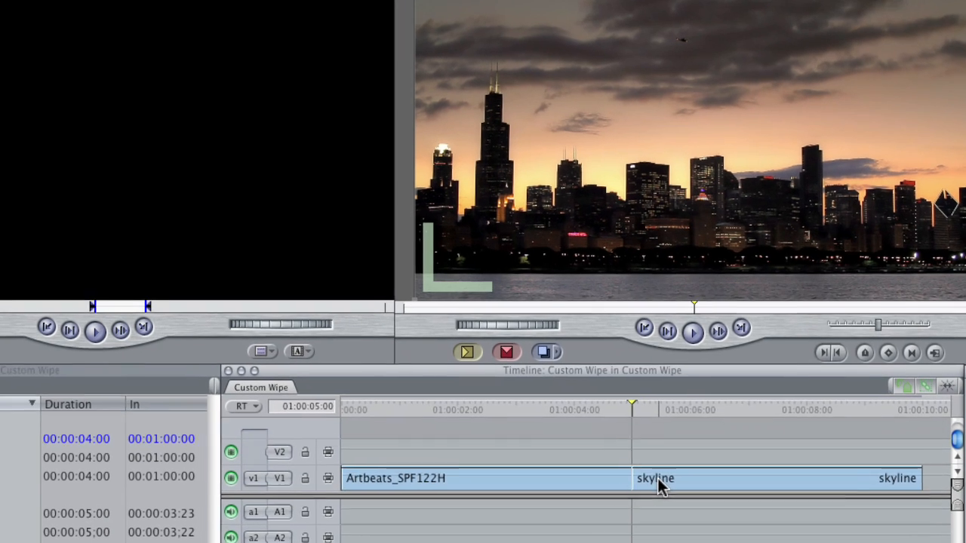
Step: Send the timeline's skyline clip to a Motion project named Wipe, with Launch Motion enabled and Embed Motion Content disabled
{"action": "right_click", "coordinate": [694, 446]}
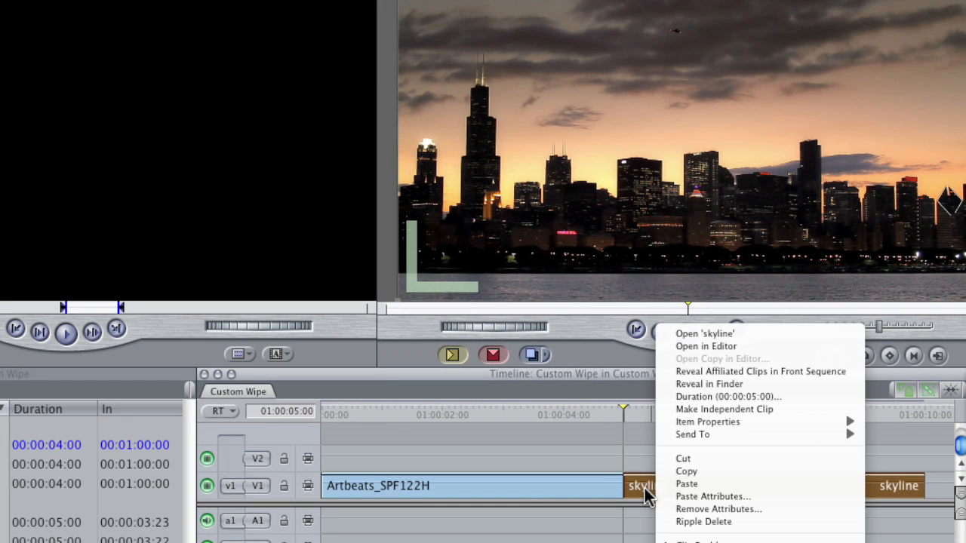
{"action": "mouse_move", "coordinate": [692, 436]}
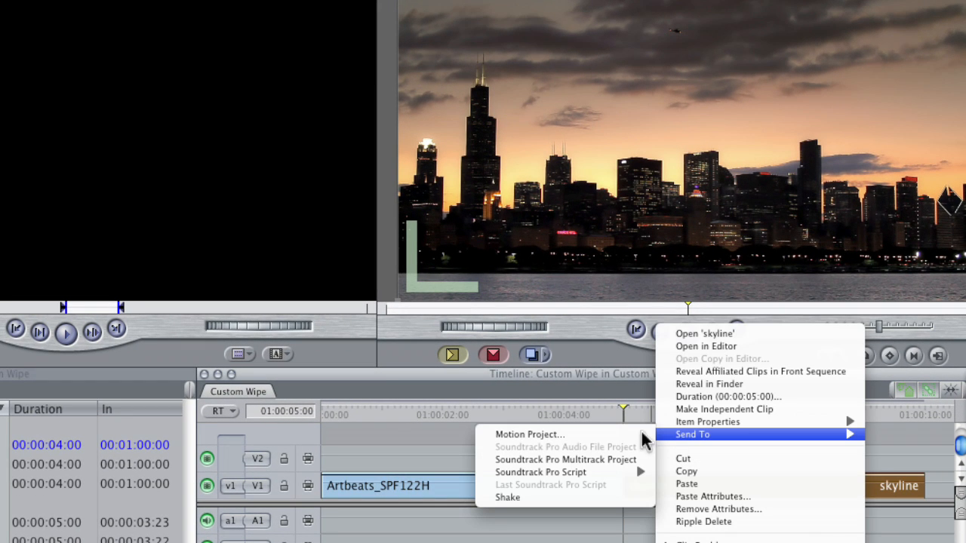
{"action": "left_click", "coordinate": [556, 434]}
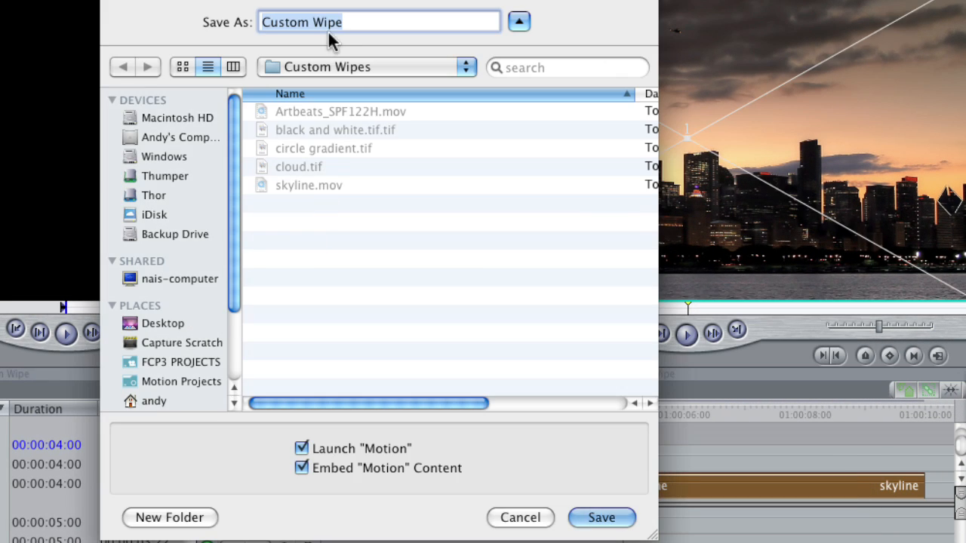
{"action": "left_click", "coordinate": [311, 22]}
{"action": "left_click_drag", "start_coordinate": [310, 23], "coordinate": [249, 22]}
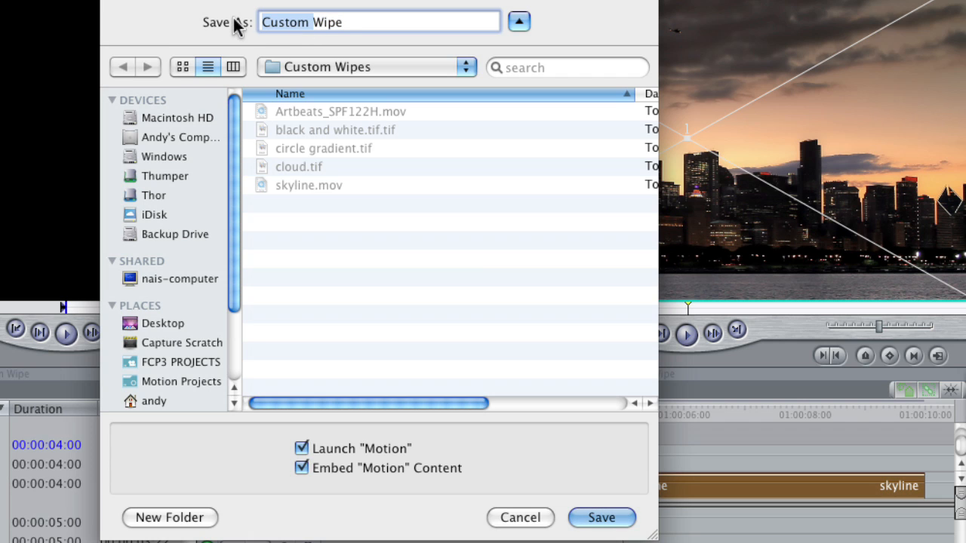
{"action": "key", "text": "BackSpace"}
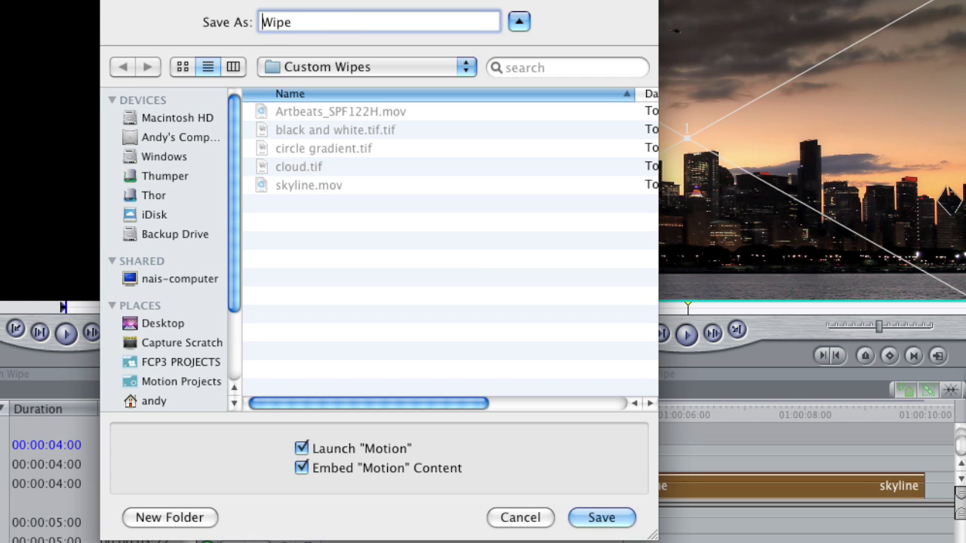
{"action": "left_click", "coordinate": [303, 470]}
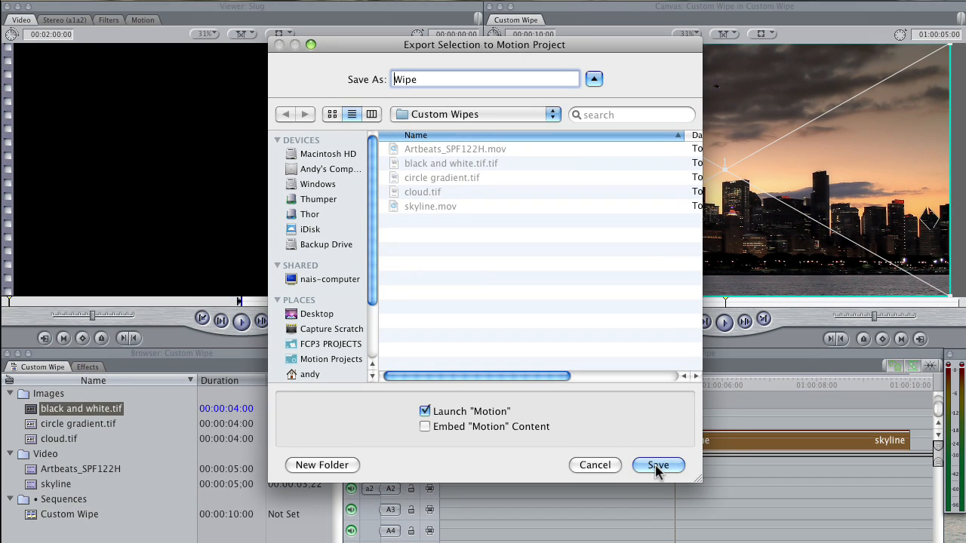
{"action": "left_click", "coordinate": [607, 512]}
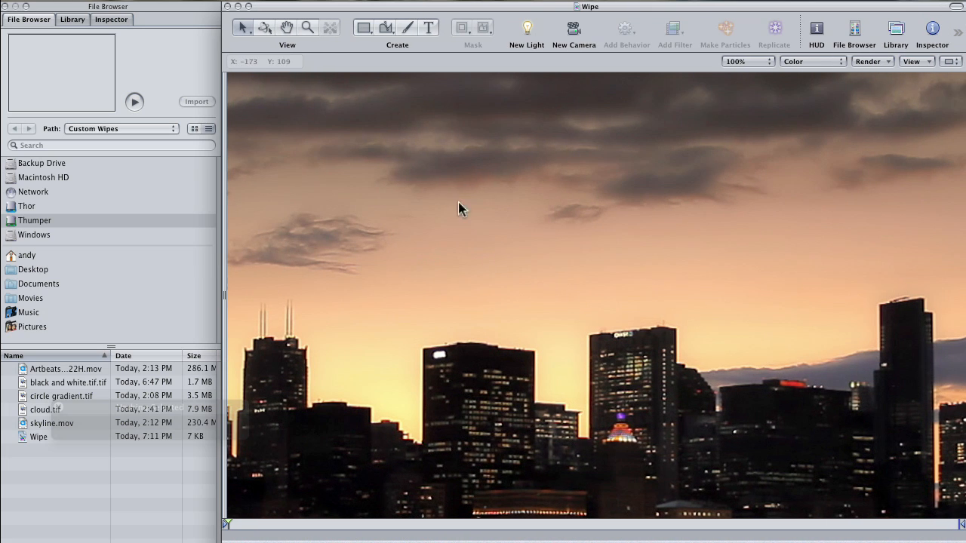
Step: Fit the whole frame in the canvas, and reveal and select the skyline layer inside Group 1
{"action": "key", "text": "shift+z"}
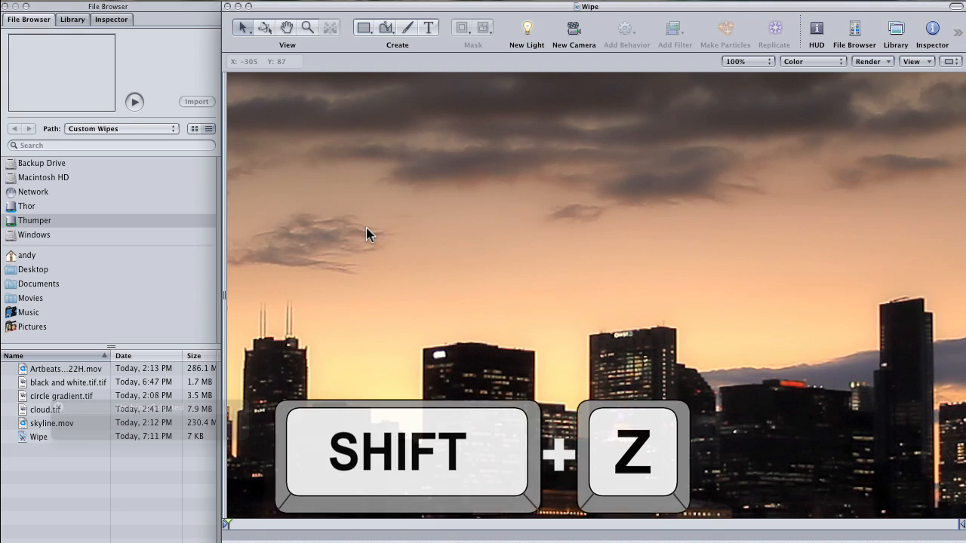
{"action": "key", "text": "F5"}
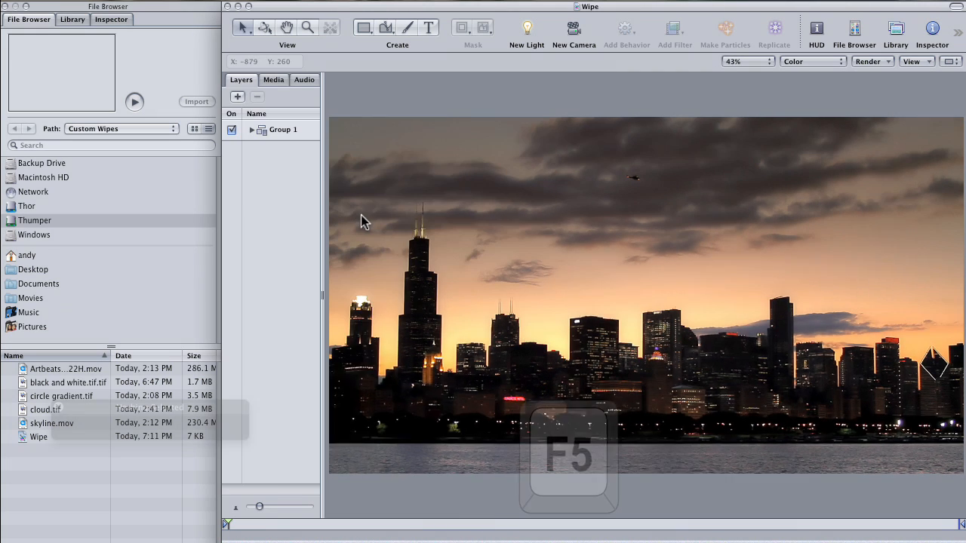
{"action": "left_click_drag", "start_coordinate": [445, 300], "coordinate": [424, 302]}
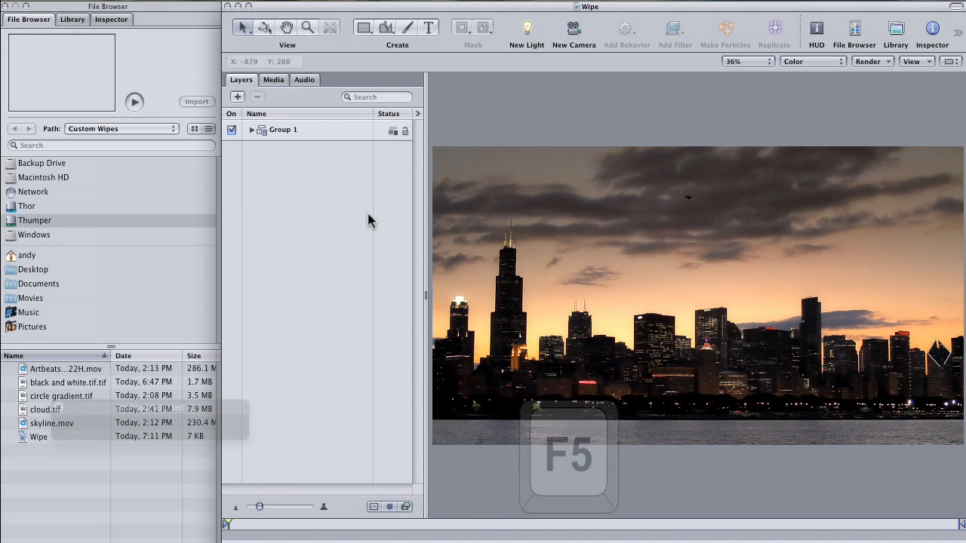
{"action": "left_click", "coordinate": [253, 131]}
{"action": "left_click", "coordinate": [299, 153]}
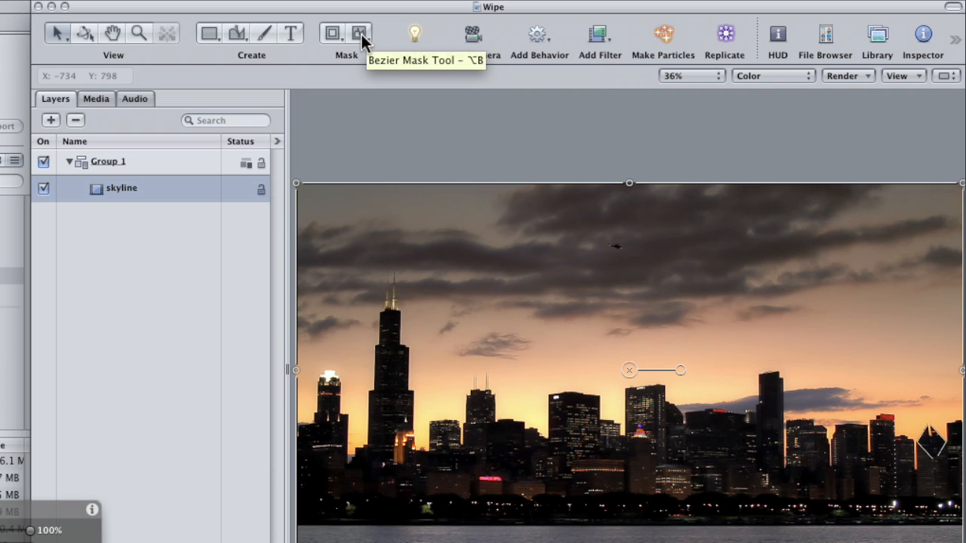
Step: Start a Bezier mask on the skyline layer just outside the frame's left edge and trace around the leftmost tower with the lit crown
{"action": "left_click", "coordinate": [361, 37]}
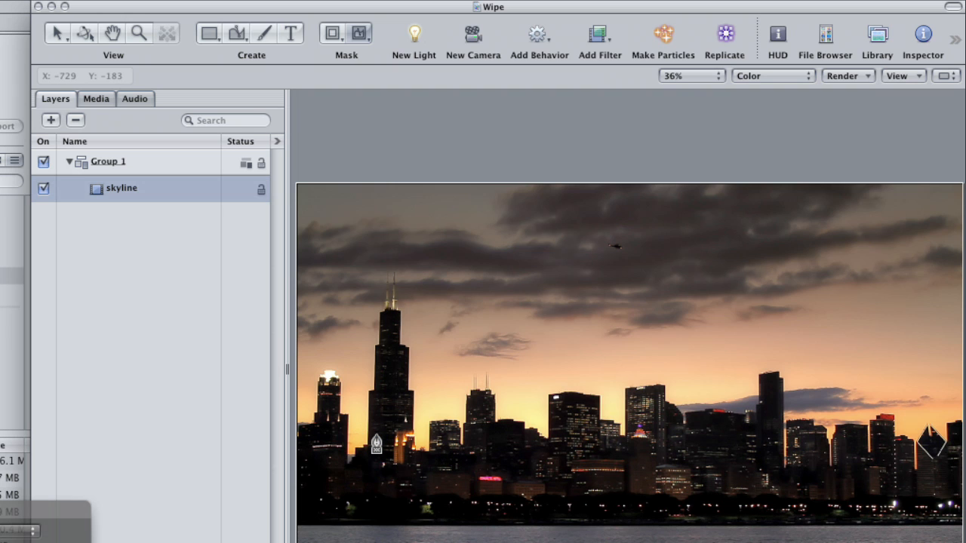
{"action": "key", "text": "super+plus"}
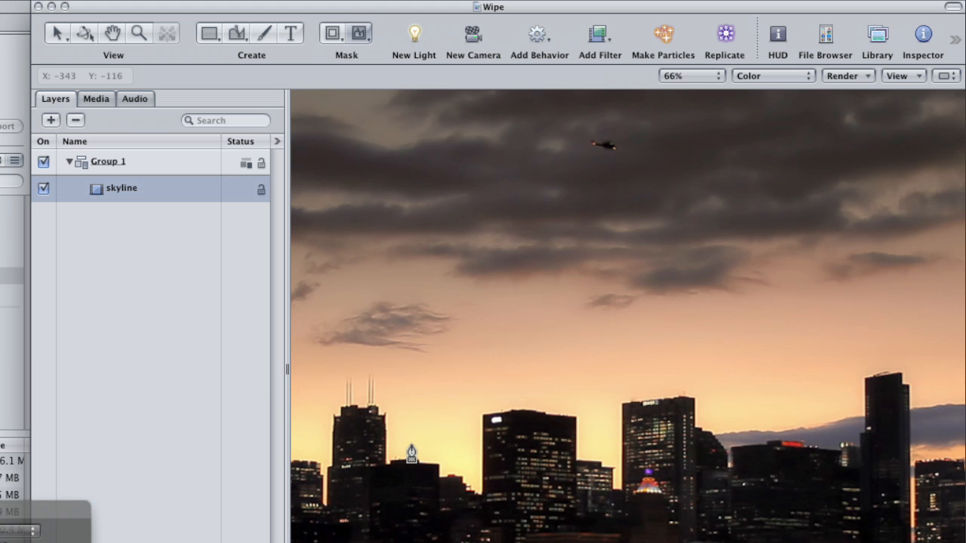
{"action": "left_click_drag", "start_coordinate": [389, 462], "coordinate": [447, 414]}
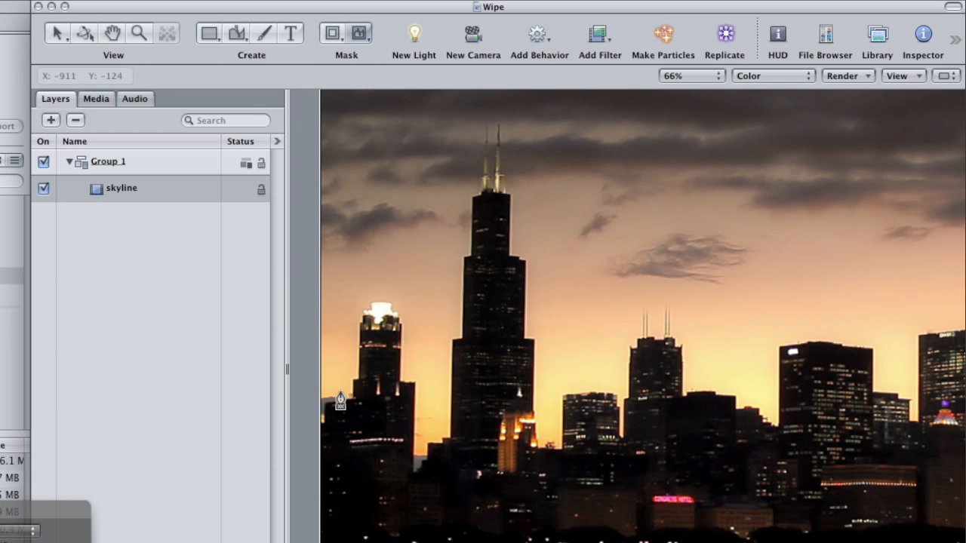
{"action": "left_click", "coordinate": [302, 408]}
{"action": "left_click", "coordinate": [356, 398]}
{"action": "left_click", "coordinate": [359, 322]}
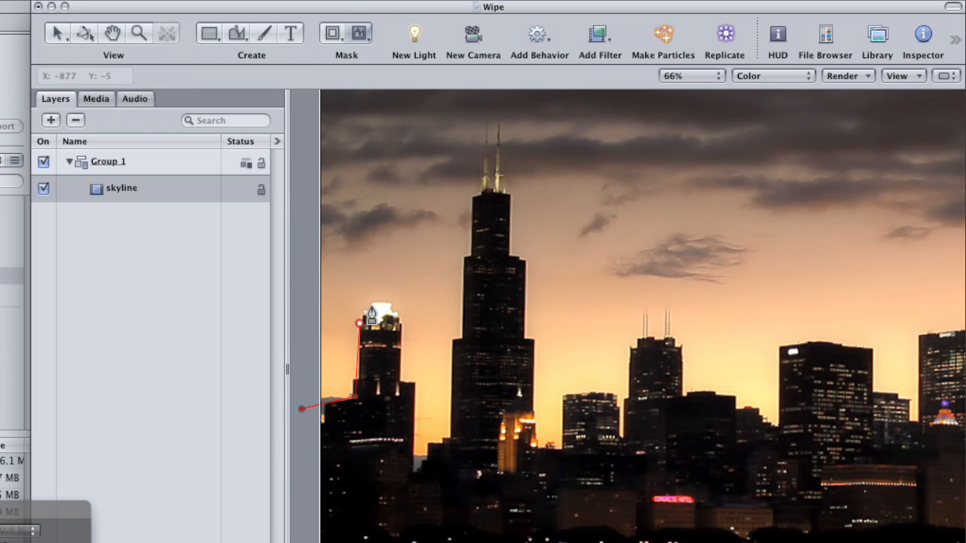
{"action": "left_click", "coordinate": [371, 304]}
{"action": "left_click", "coordinate": [390, 302]}
{"action": "left_click", "coordinate": [401, 323]}
{"action": "left_click", "coordinate": [398, 381]}
{"action": "left_click", "coordinate": [413, 384]}
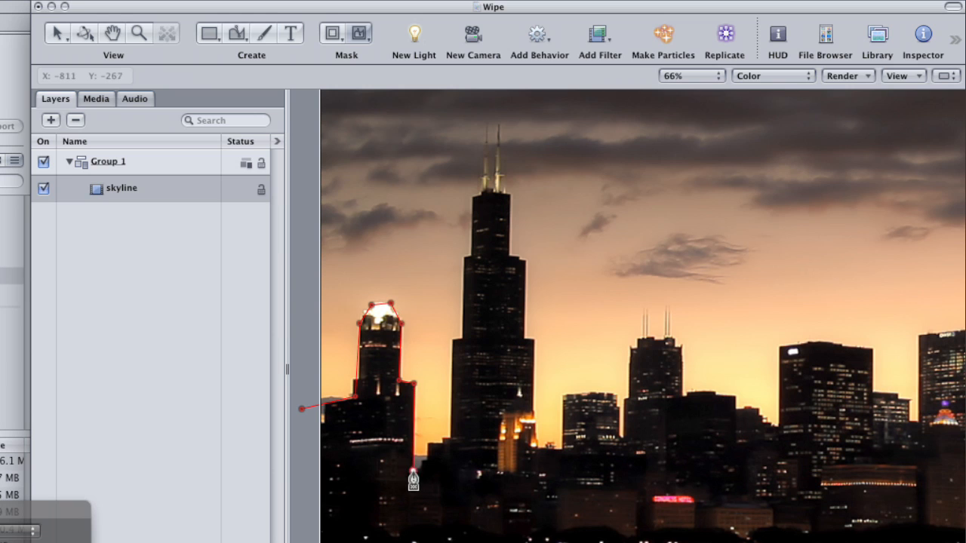
{"action": "left_click", "coordinate": [414, 470]}
Step: Continue the Bezier mask outline up, across and down the stepped sides of the tallest tower, leaving out its antennas
{"action": "left_click", "coordinate": [429, 443]}
{"action": "left_click", "coordinate": [450, 441]}
{"action": "left_click", "coordinate": [452, 338]}
{"action": "left_click", "coordinate": [461, 334]}
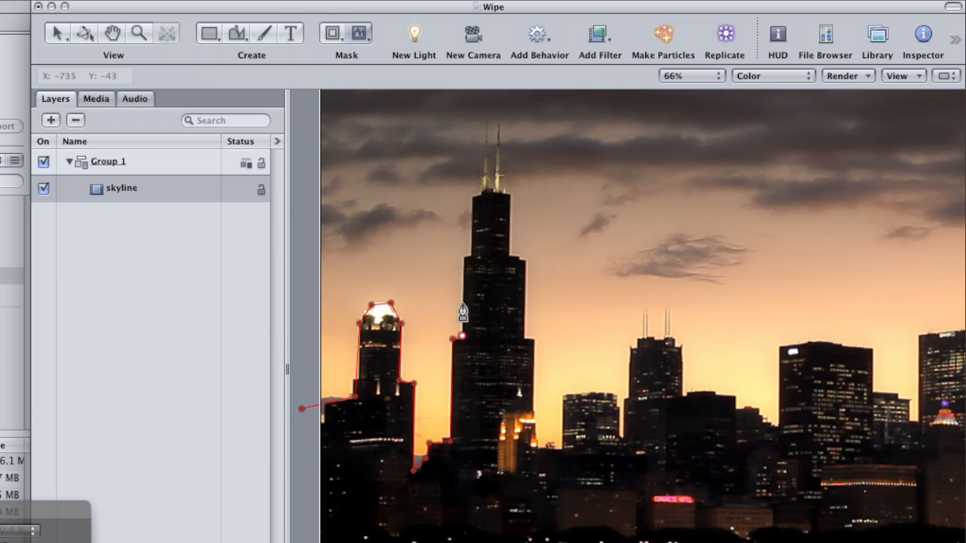
{"action": "left_click", "coordinate": [465, 256]}
{"action": "left_click", "coordinate": [473, 194]}
{"action": "left_click", "coordinate": [509, 194]}
{"action": "left_click", "coordinate": [511, 255]}
{"action": "left_click", "coordinate": [526, 259]}
{"action": "left_click", "coordinate": [526, 337]}
{"action": "left_click", "coordinate": [534, 337]}
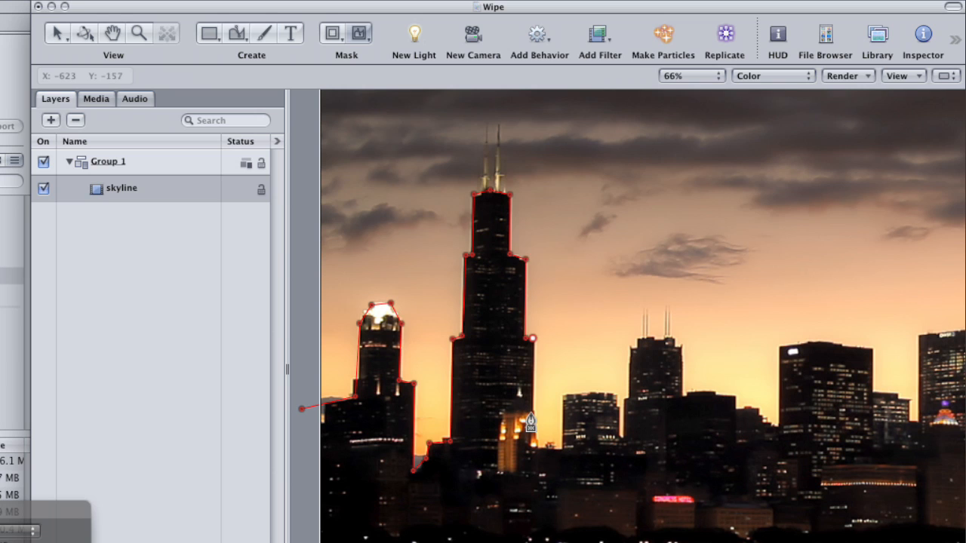
{"action": "left_click", "coordinate": [534, 443]}
Step: Trace the Bezier mask along the rooftops of the remaining buildings until just past the frame's right edge
{"action": "left_click", "coordinate": [560, 448]}
{"action": "left_click", "coordinate": [562, 394]}
{"action": "left_click", "coordinate": [593, 391]}
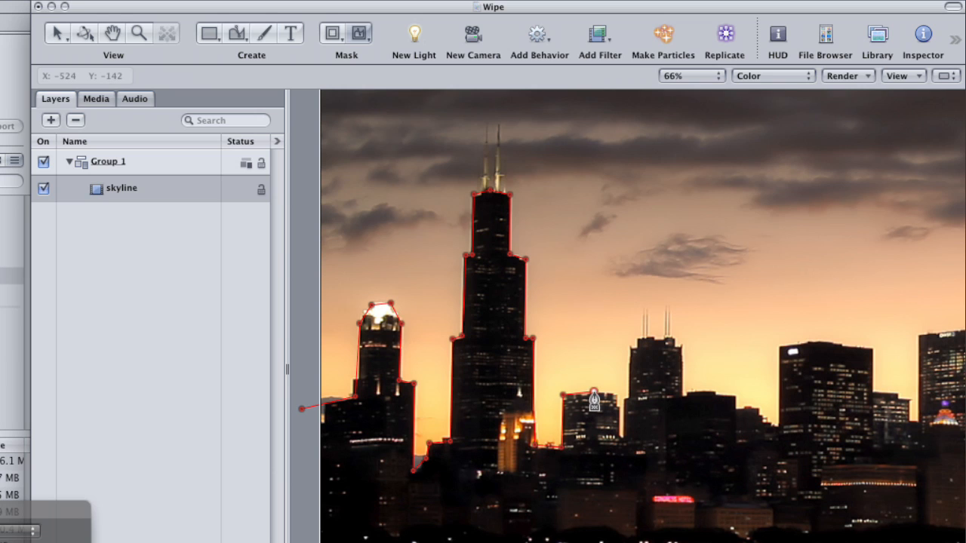
{"action": "left_click", "coordinate": [617, 393]}
{"action": "left_click", "coordinate": [620, 438]}
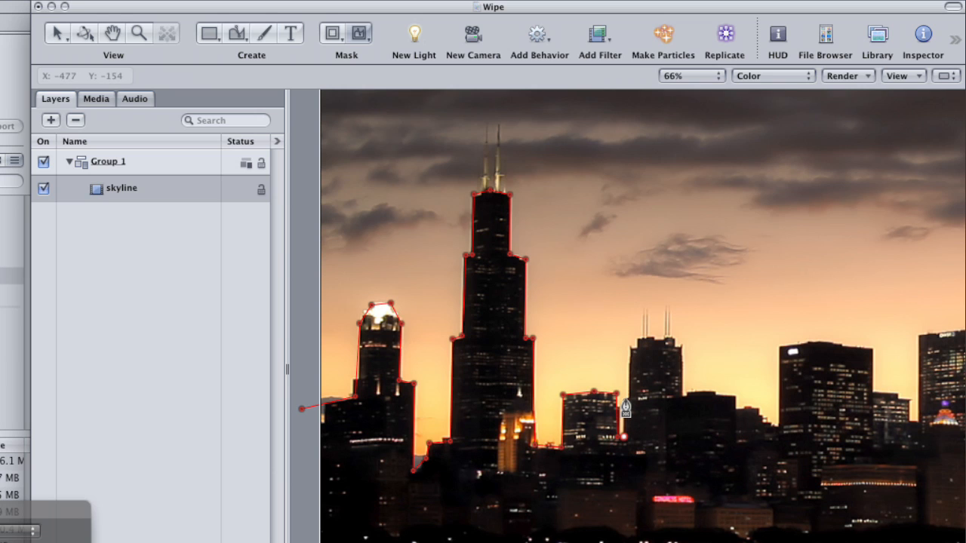
{"action": "left_click", "coordinate": [625, 395]}
{"action": "left_click", "coordinate": [629, 348]}
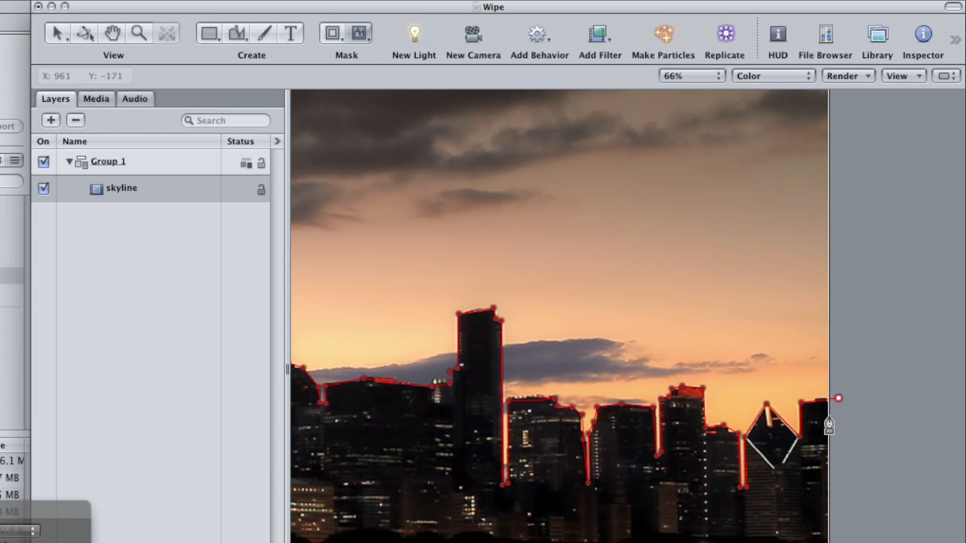
Step: Close the Bezier mask with two corner points below the frame so it encloses the buildings and water
{"action": "key", "text": "super+minus"}
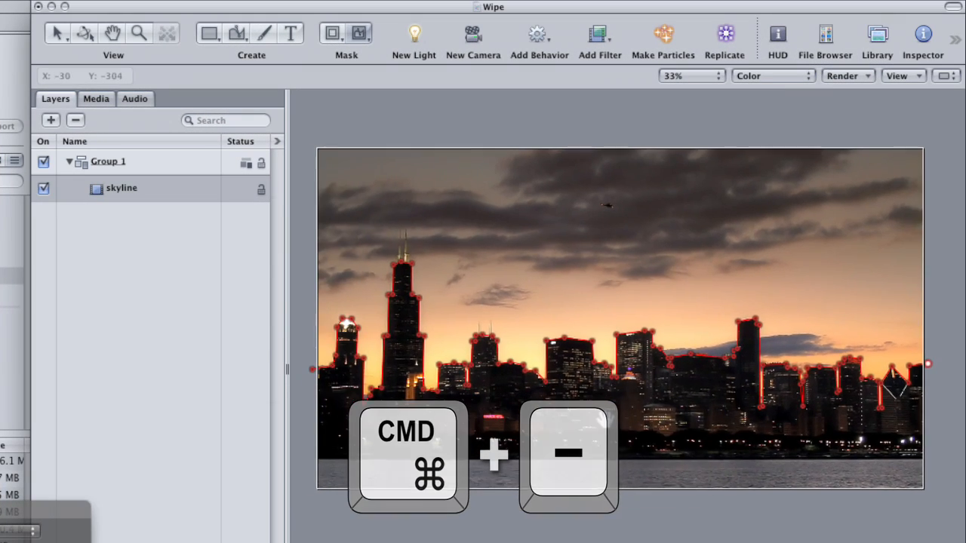
{"action": "left_click_drag", "start_coordinate": [605, 418], "coordinate": [581, 401]}
{"action": "left_click", "coordinate": [926, 493]}
{"action": "left_click", "coordinate": [306, 493]}
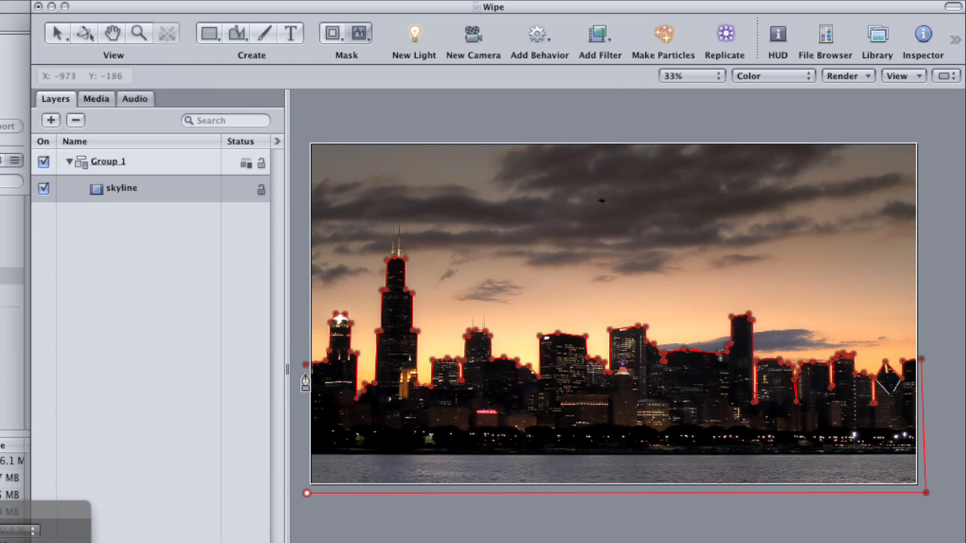
{"action": "left_click", "coordinate": [306, 365]}
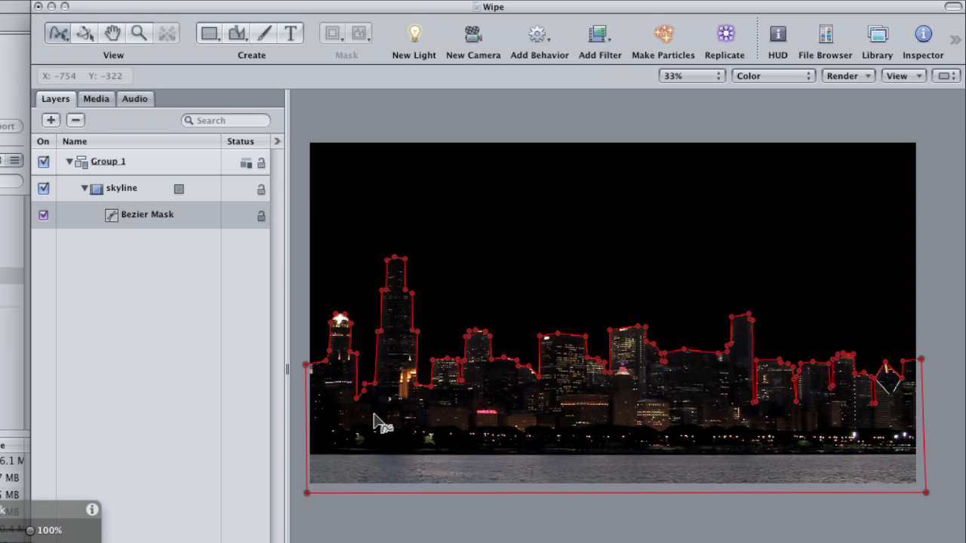
Step: Set the Bezier Mask's feather to -2, hiding the overlays while adjusting it and showing them again when done
{"action": "key", "text": "super+slash"}
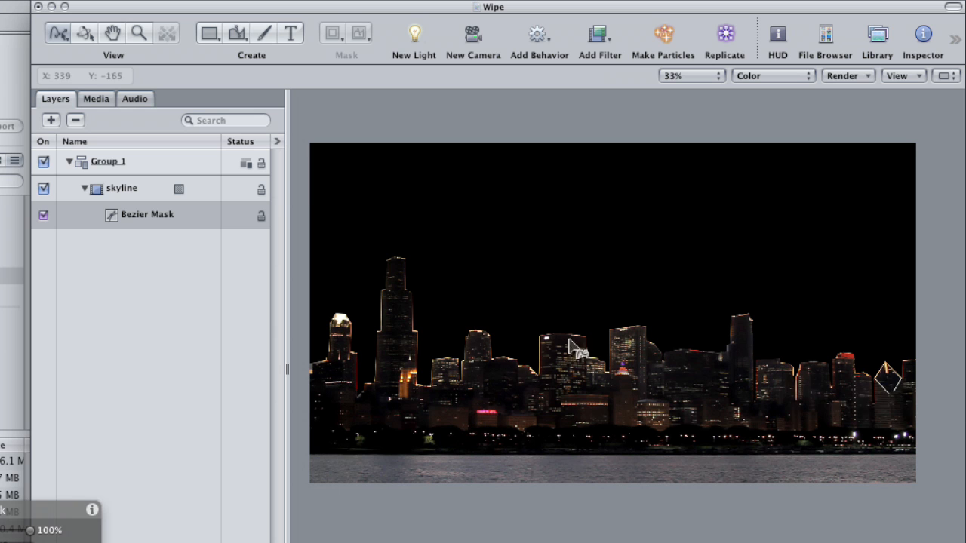
{"action": "left_click", "coordinate": [151, 217]}
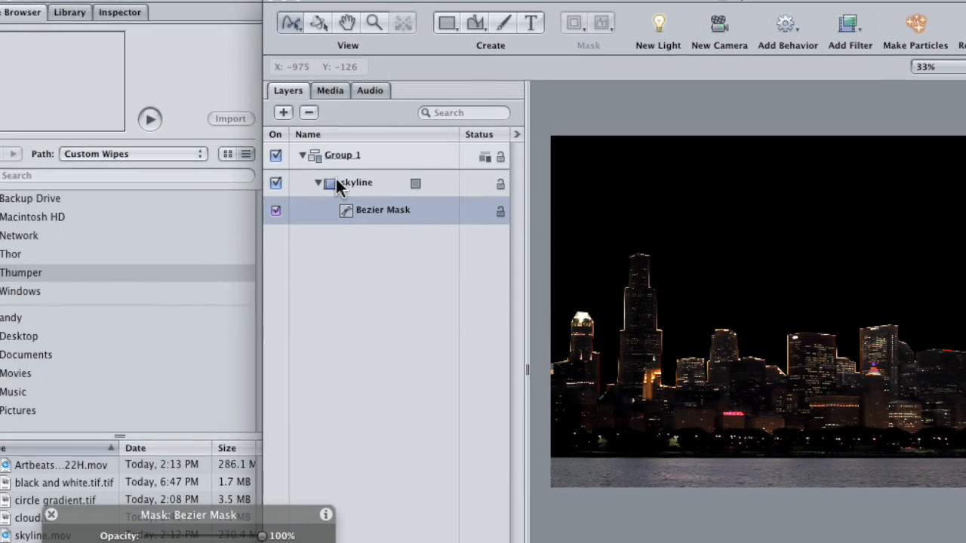
{"action": "left_click", "coordinate": [119, 12]}
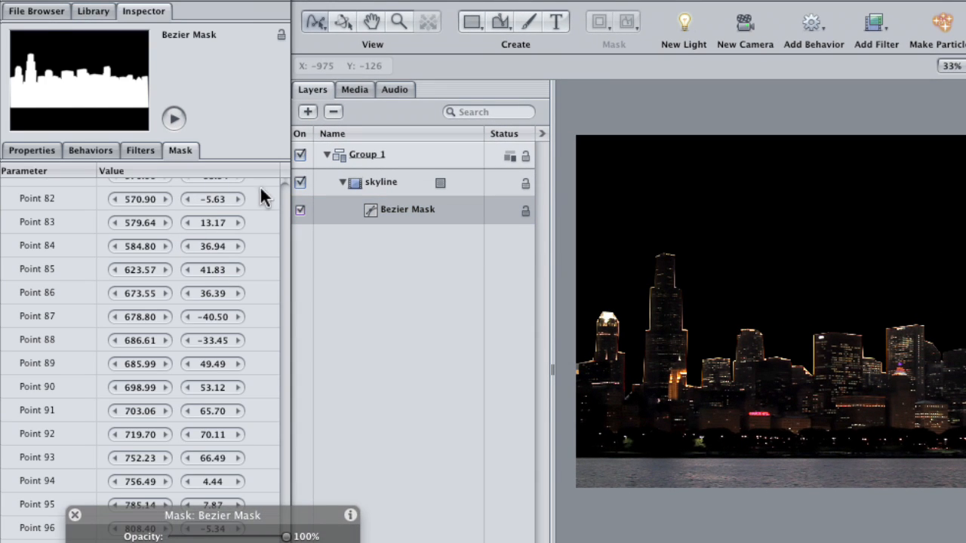
{"action": "left_click", "coordinate": [285, 190]}
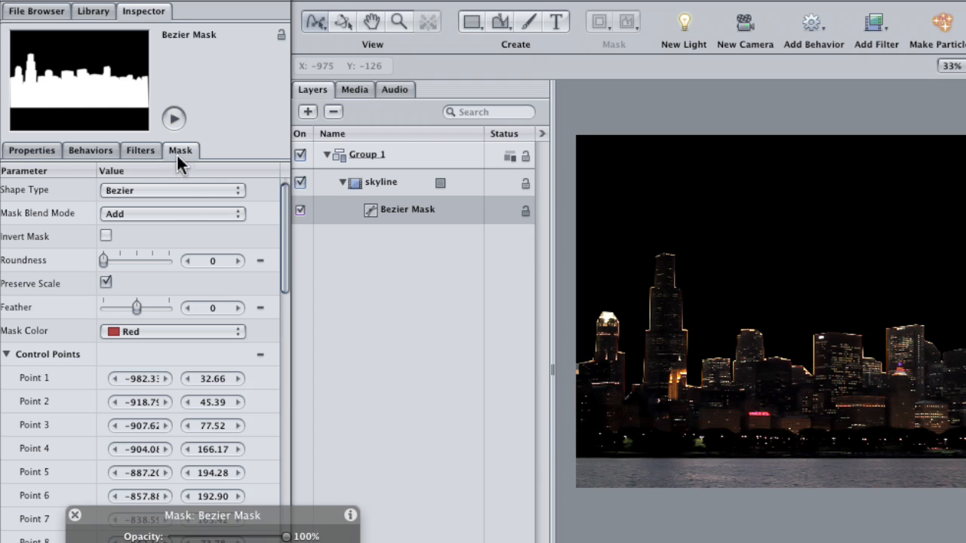
{"action": "left_click", "coordinate": [188, 307]}
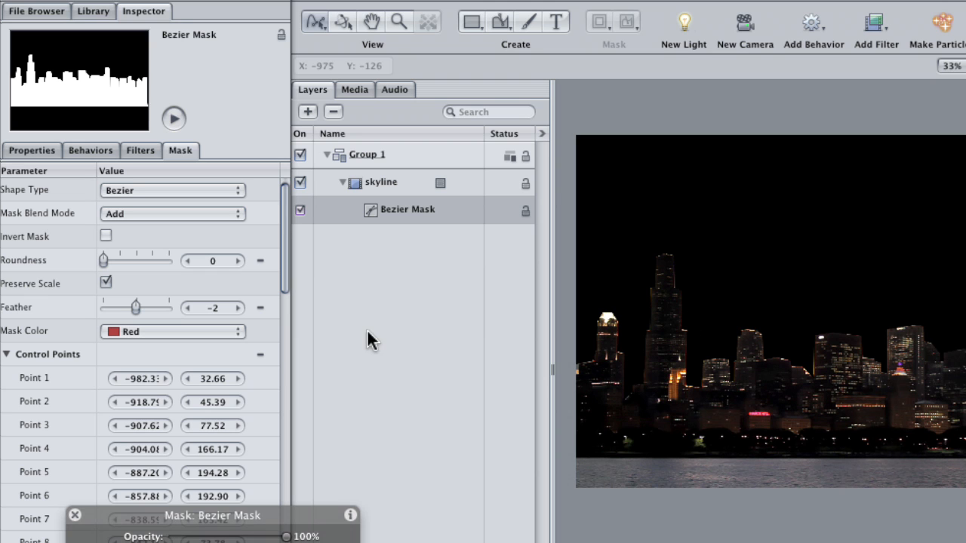
{"action": "key", "text": "super+slash"}
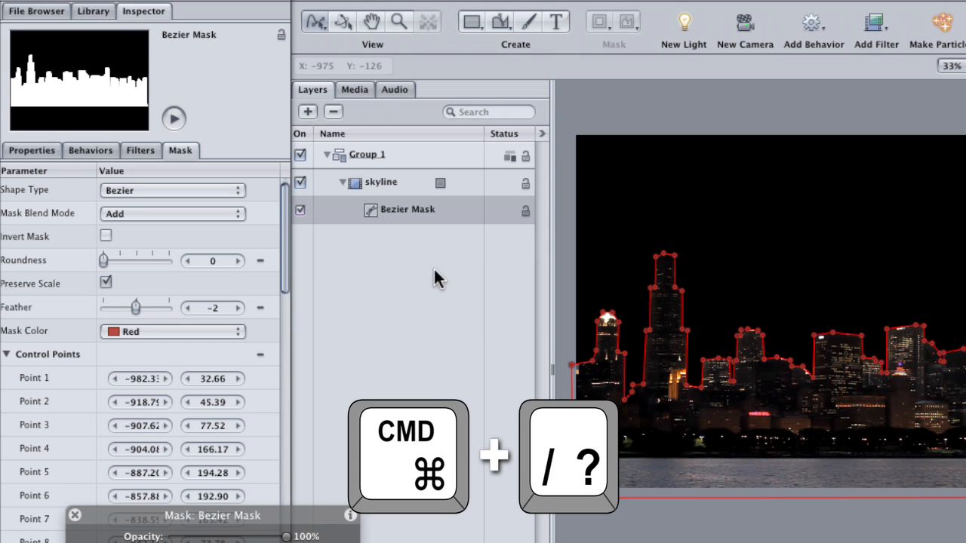
Step: Draw a white filled rectangle covering the full frame in Group 1 and rename its layer to sky
{"action": "left_click", "coordinate": [373, 181]}
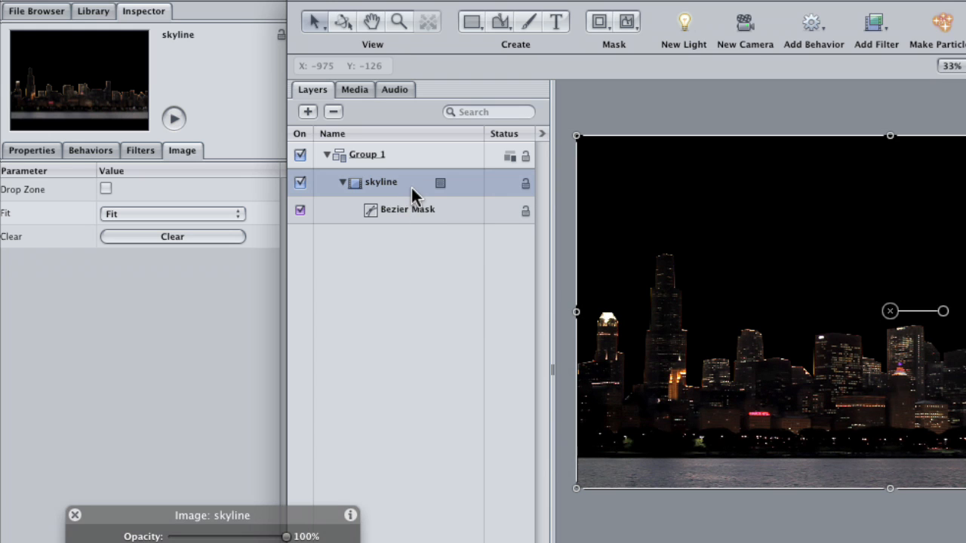
{"action": "left_click", "coordinate": [394, 155]}
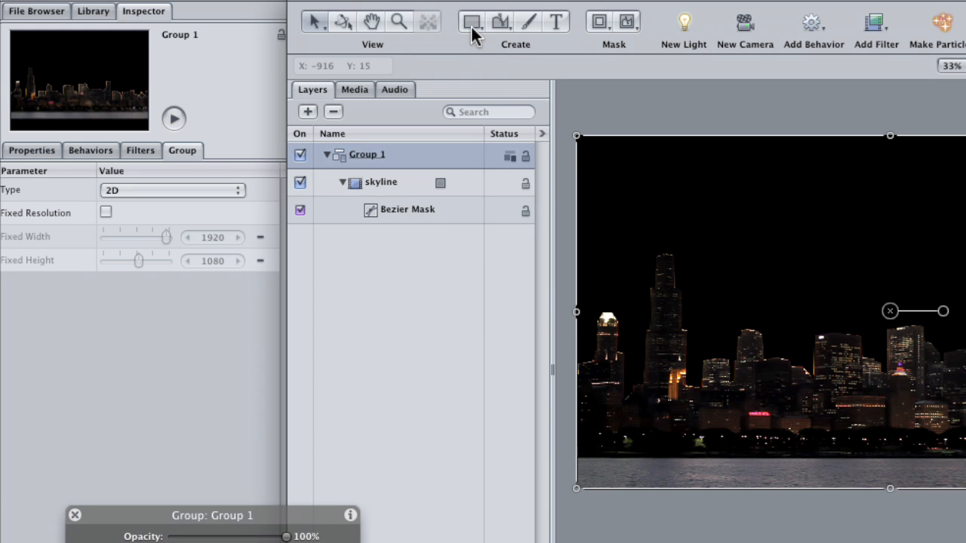
{"action": "left_click", "coordinate": [472, 23]}
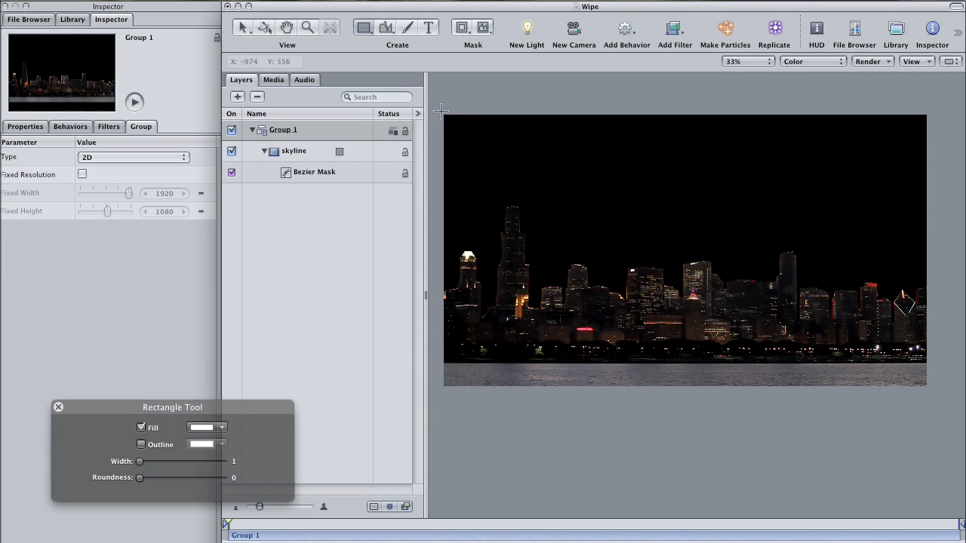
{"action": "left_click_drag", "start_coordinate": [519, 125], "coordinate": [965, 453]}
{"action": "left_click_drag", "start_coordinate": [933, 392], "coordinate": [927, 386]}
{"action": "double_click", "coordinate": [305, 152]}
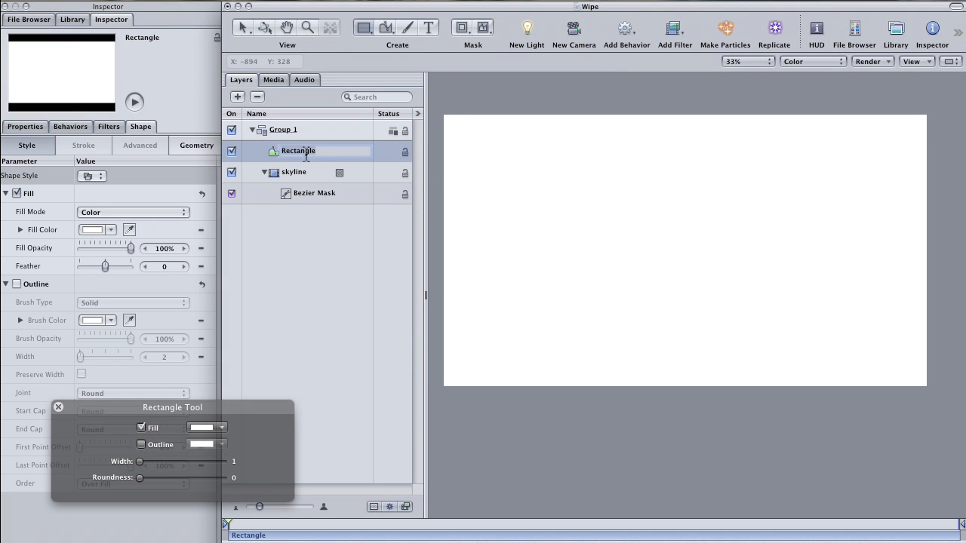
{"action": "type", "text": "sky"}
{"action": "key", "text": "Return"}
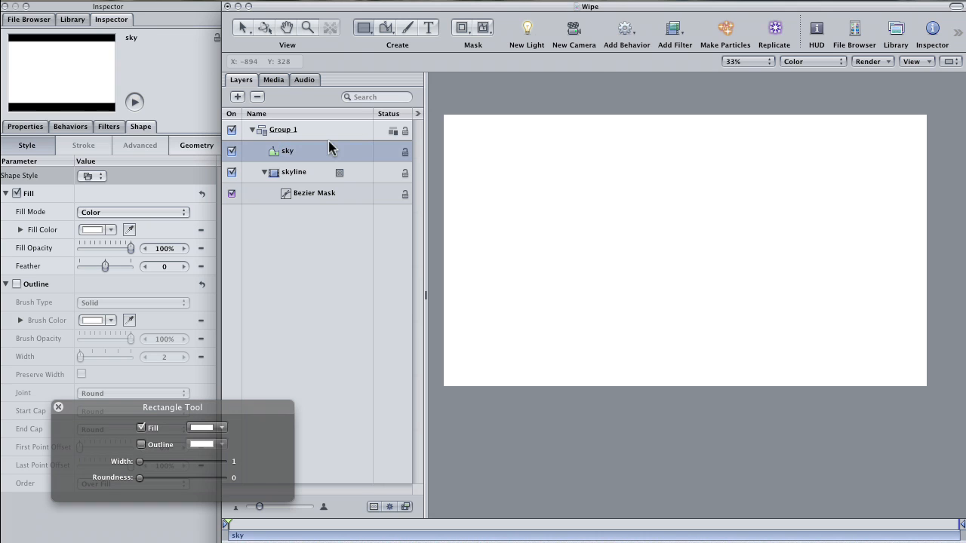
Step: Duplicate the sky shape, rename the copy to city and hide it
{"action": "key", "text": "super+d"}
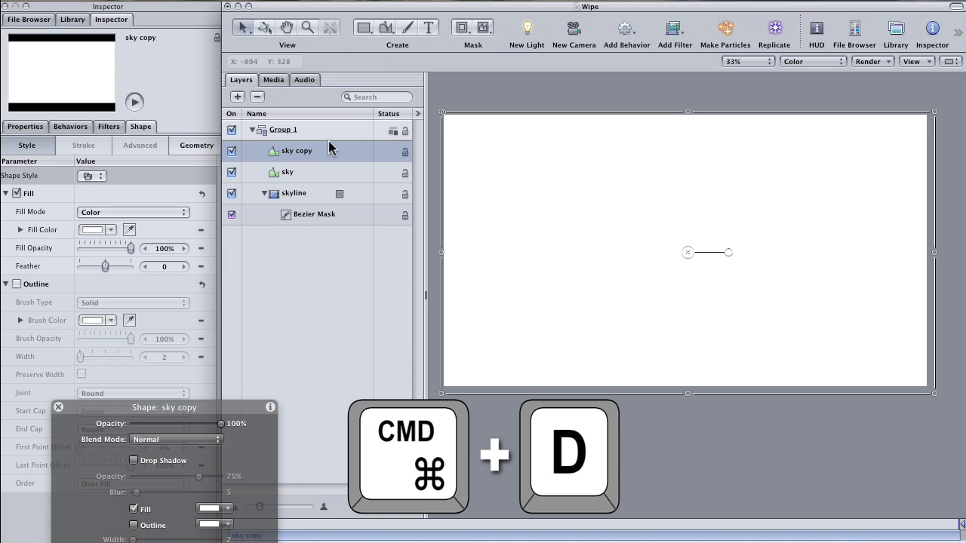
{"action": "double_click", "coordinate": [318, 151]}
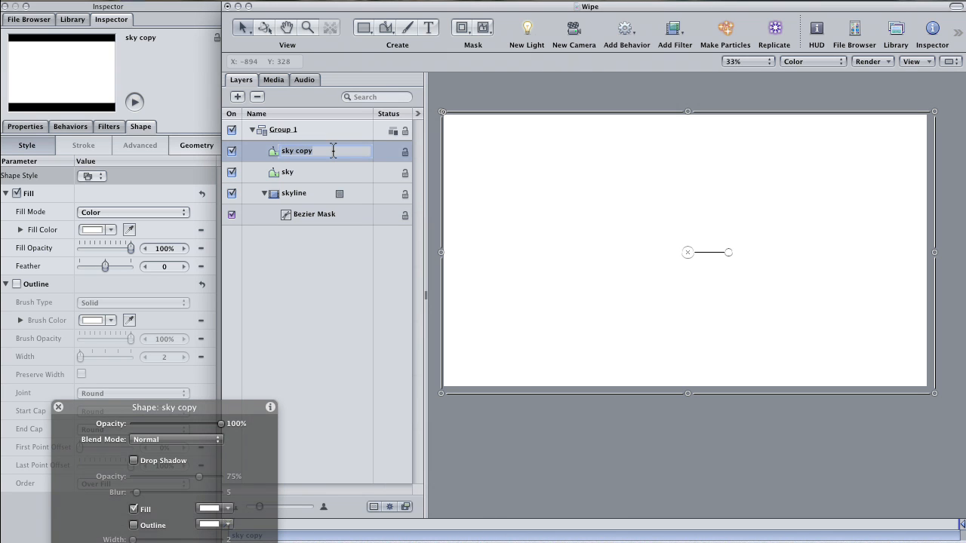
{"action": "type", "text": "city"}
{"action": "key", "text": "Return"}
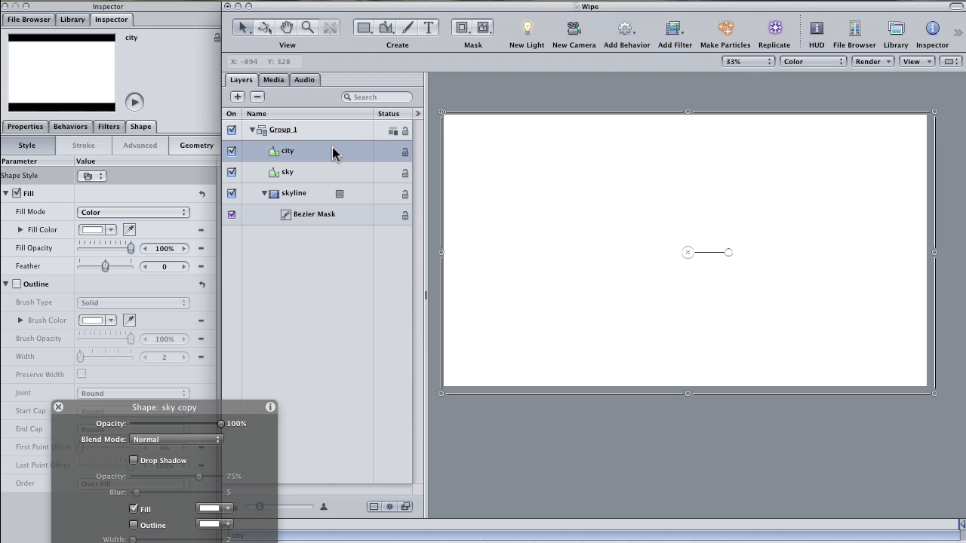
{"action": "left_click", "coordinate": [233, 152]}
Step: Give the sky shape a gradient fill using the Grayscale preset, moving the floating shape controls aside and closing them
{"action": "left_click", "coordinate": [297, 176]}
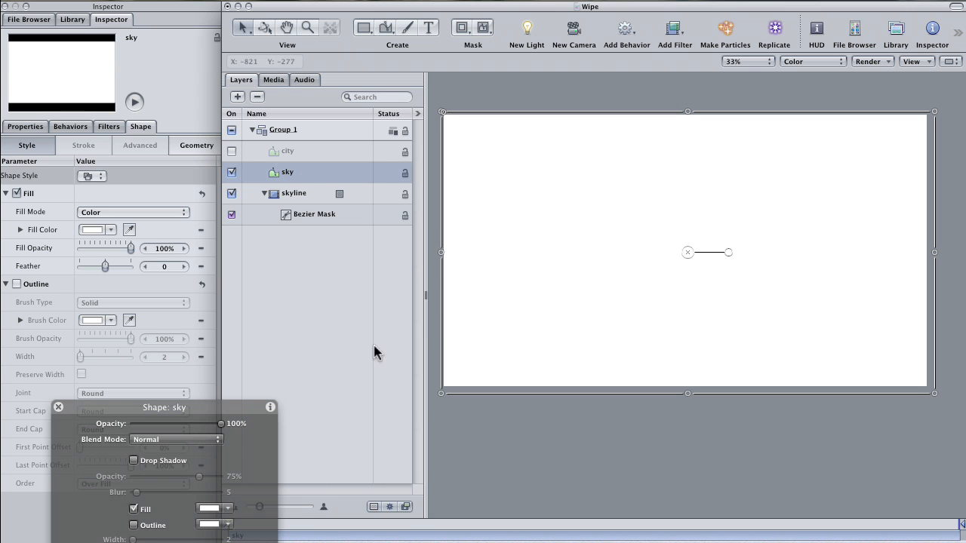
{"action": "left_click_drag", "start_coordinate": [199, 414], "coordinate": [325, 350]}
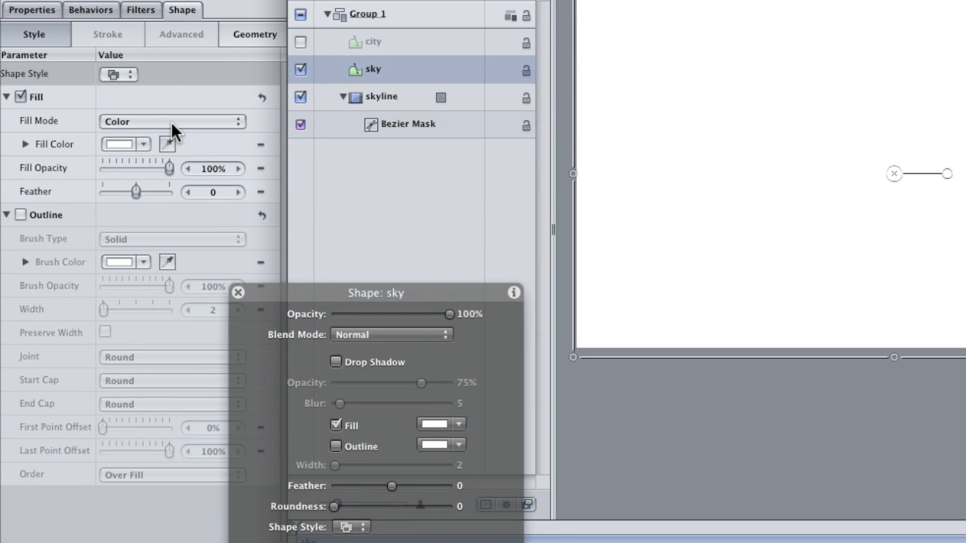
{"action": "left_click", "coordinate": [173, 132]}
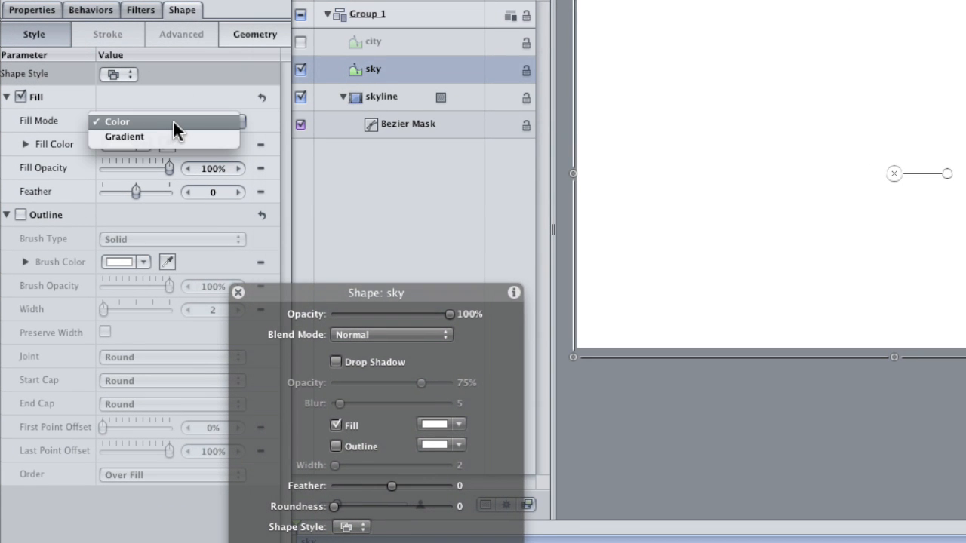
{"action": "left_click", "coordinate": [170, 137]}
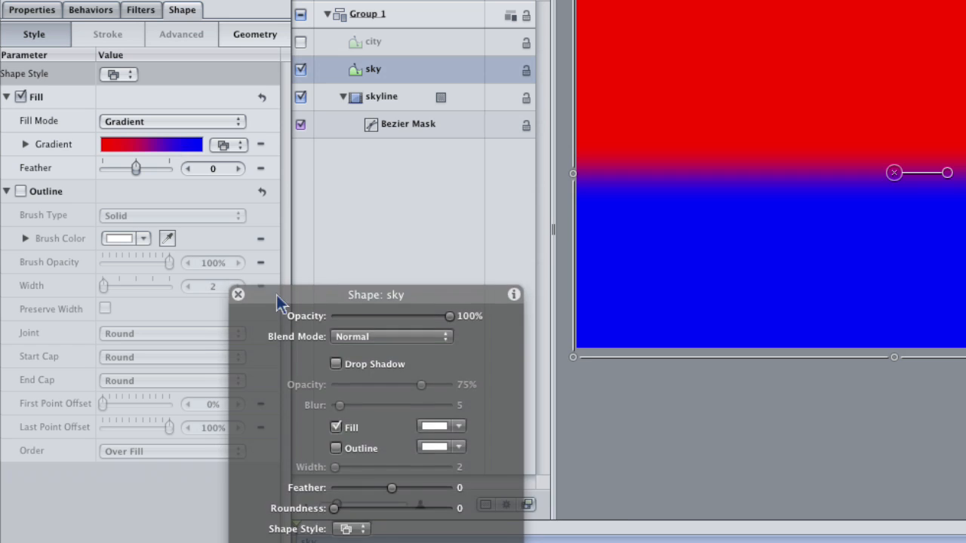
{"action": "left_click_drag", "start_coordinate": [276, 295], "coordinate": [382, 320]}
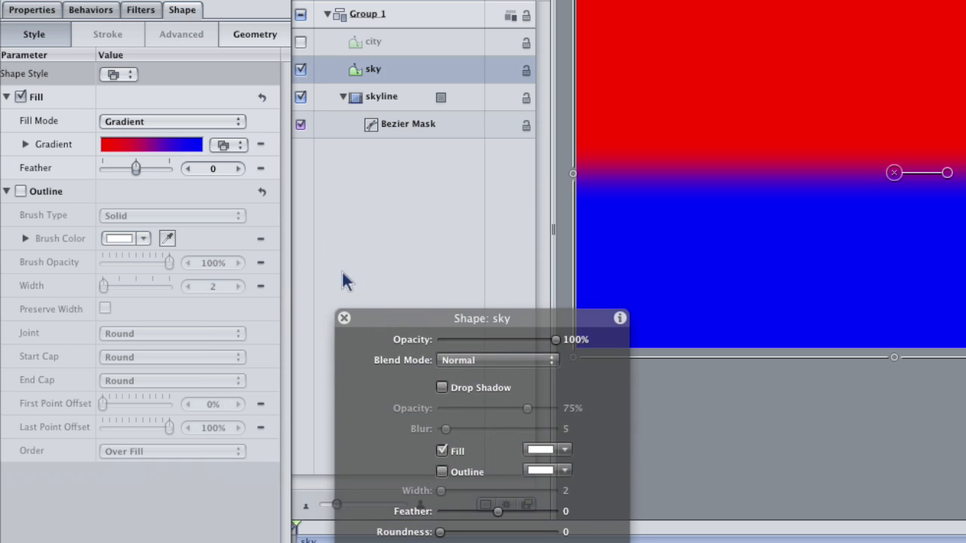
{"action": "left_click", "coordinate": [240, 147]}
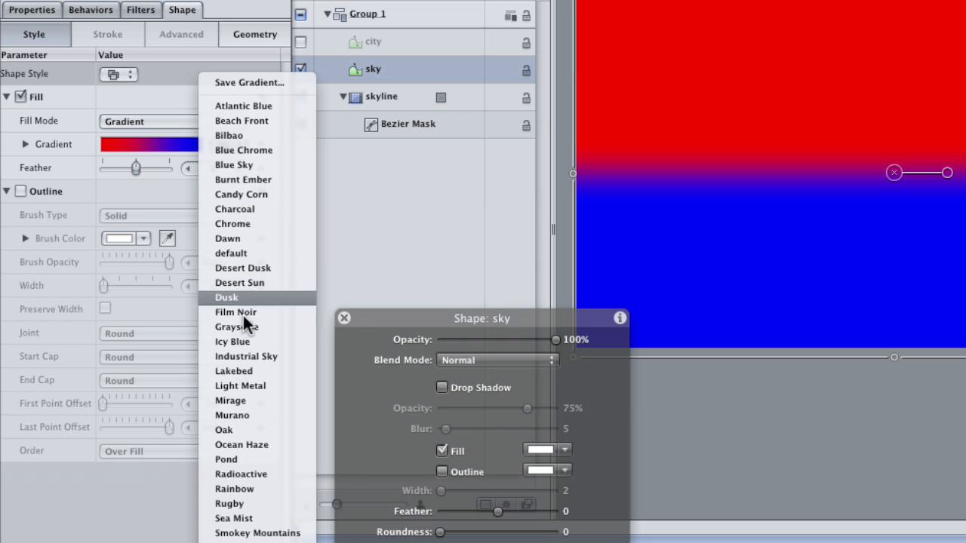
{"action": "left_click", "coordinate": [260, 329]}
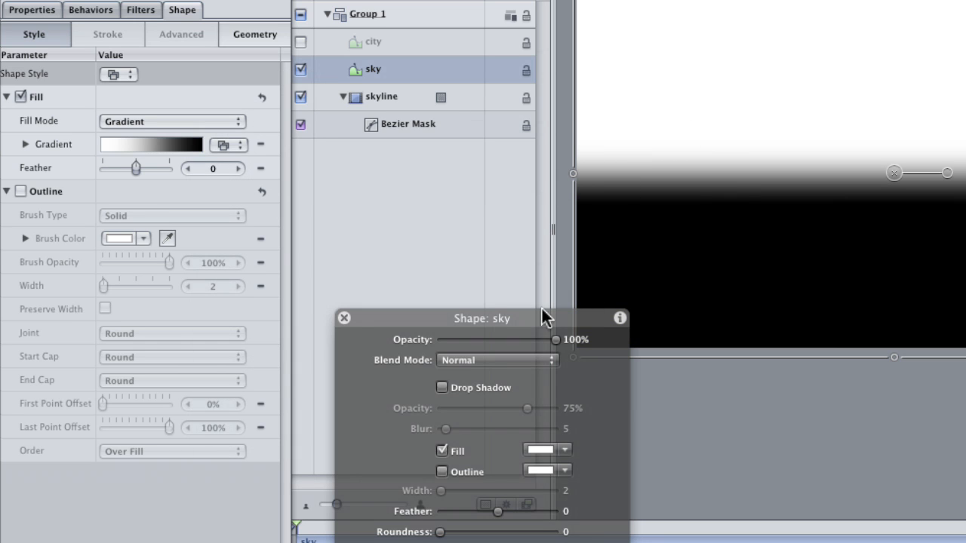
{"action": "left_click", "coordinate": [344, 318]}
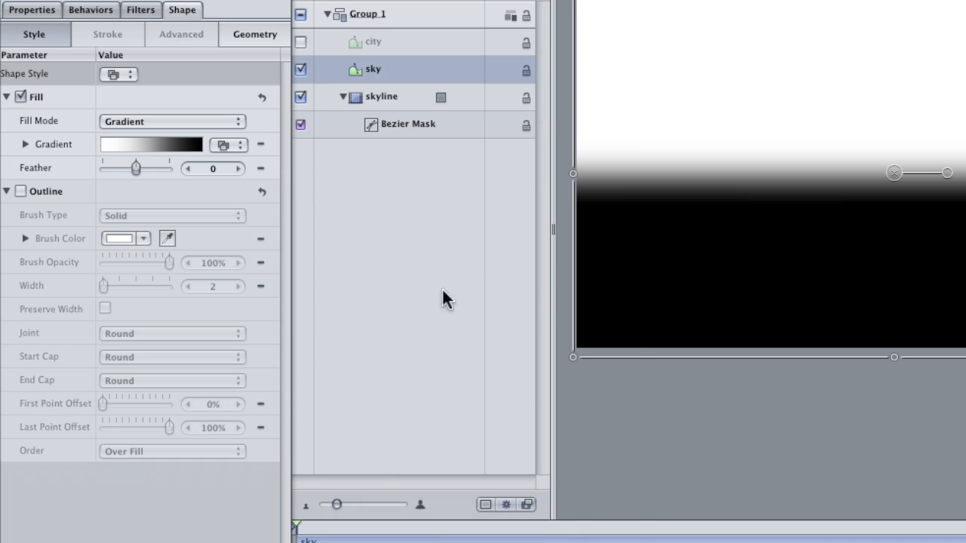
Step: Expand the sky shape's gradient settings and set the gradient type to Radial
{"action": "left_click", "coordinate": [25, 144]}
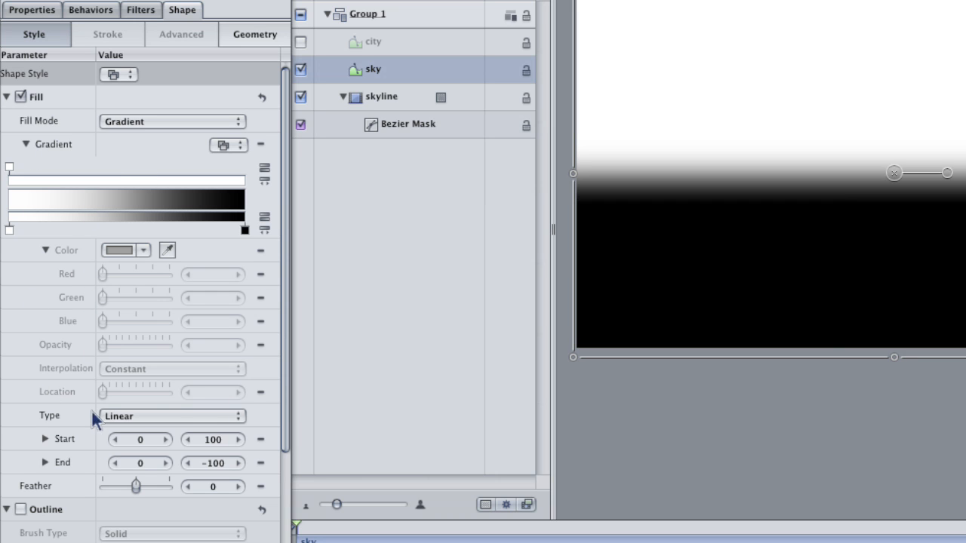
{"action": "left_click", "coordinate": [184, 416]}
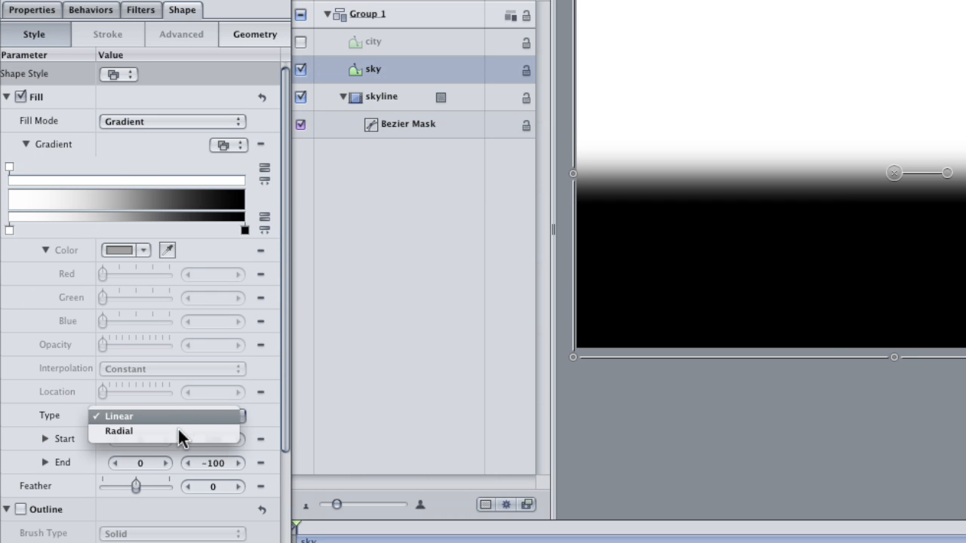
{"action": "left_click", "coordinate": [180, 429]}
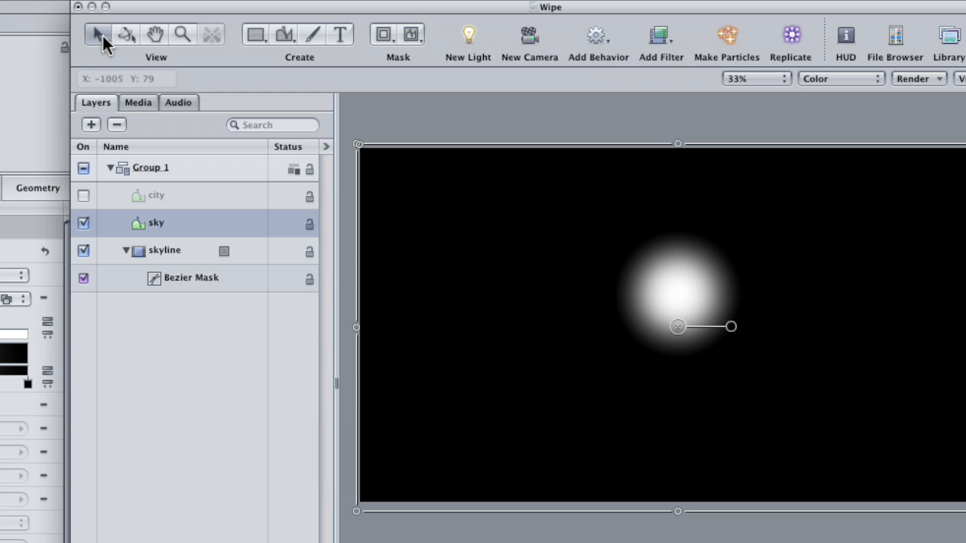
Step: With the Adjust Item tool, center the sky's radial gradient near the frame's middle and stretch its edge past the lower-left corner
{"action": "left_click", "coordinate": [104, 37]}
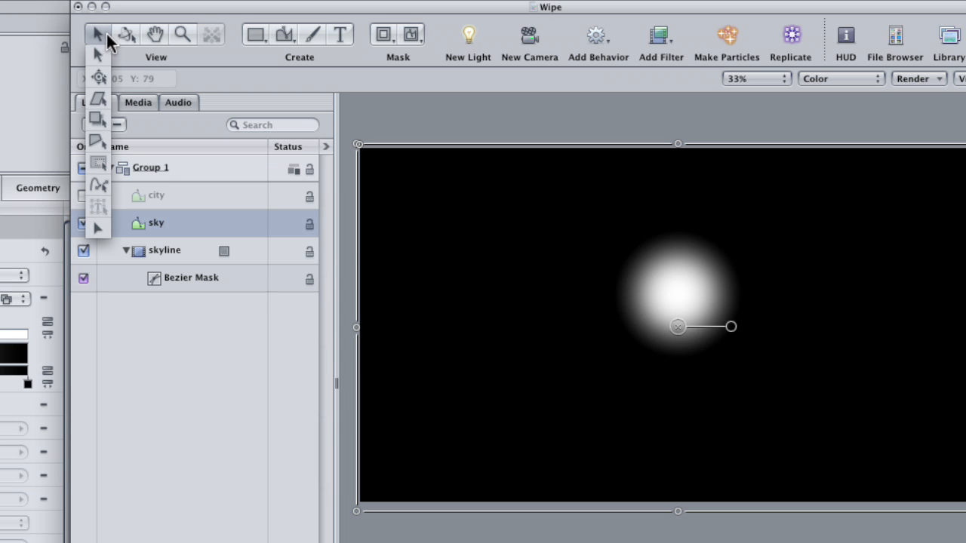
{"action": "left_click", "coordinate": [101, 227]}
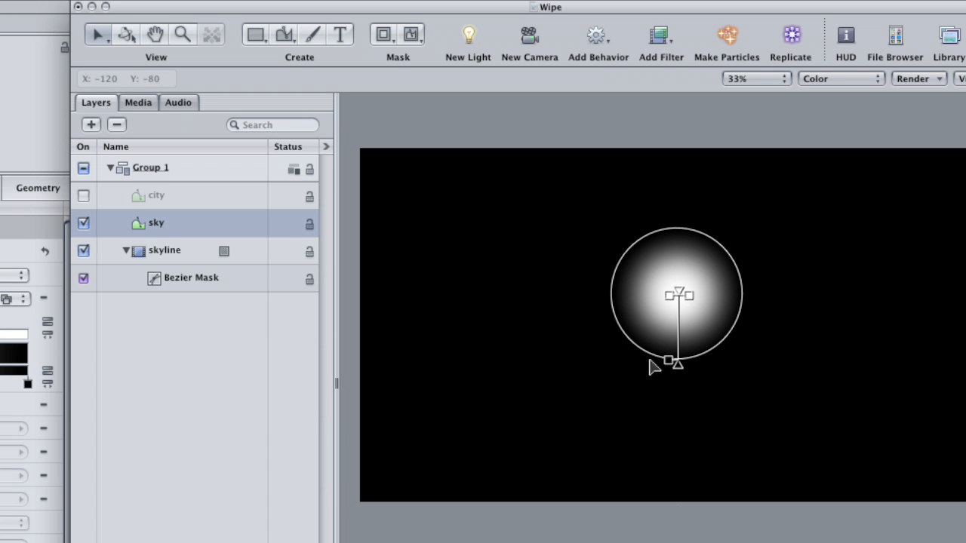
{"action": "left_click_drag", "start_coordinate": [681, 371], "coordinate": [549, 374]}
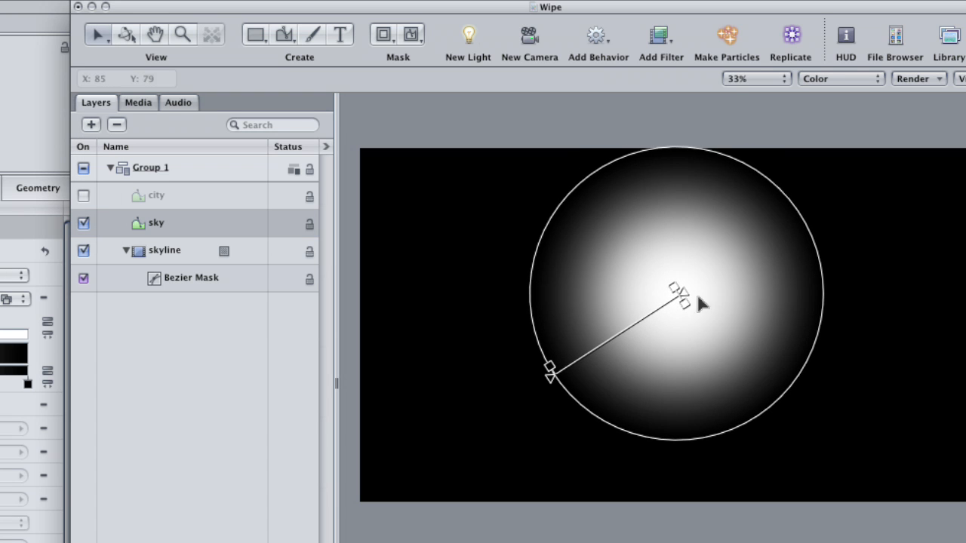
{"action": "left_click_drag", "start_coordinate": [683, 302], "coordinate": [679, 332]}
{"action": "left_click_drag", "start_coordinate": [551, 370], "coordinate": [355, 502]}
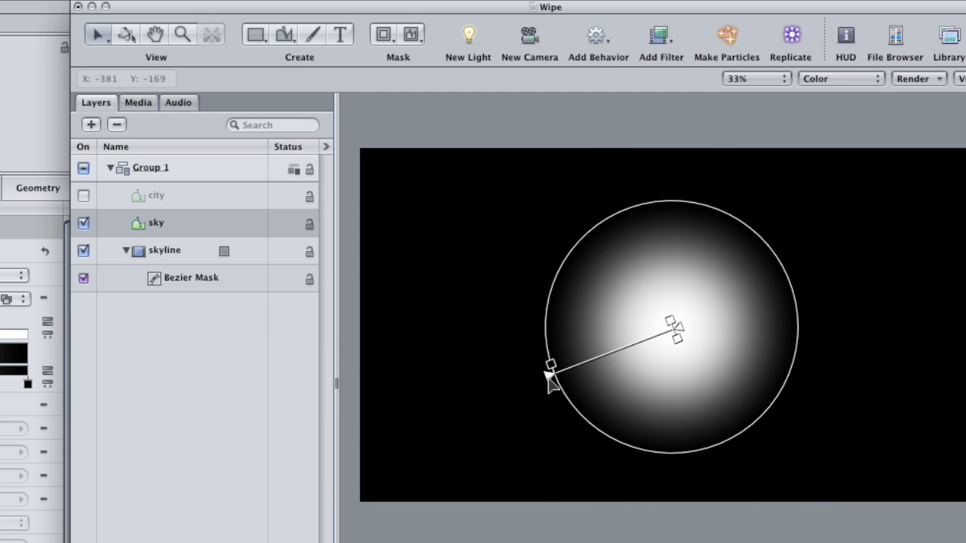
{"action": "mouse_move", "coordinate": [412, 426]}
{"action": "left_mouse_down"}
{"action": "mouse_move", "coordinate": [400, 470]}
{"action": "mouse_move", "coordinate": [445, 407]}
{"action": "left_mouse_up"}
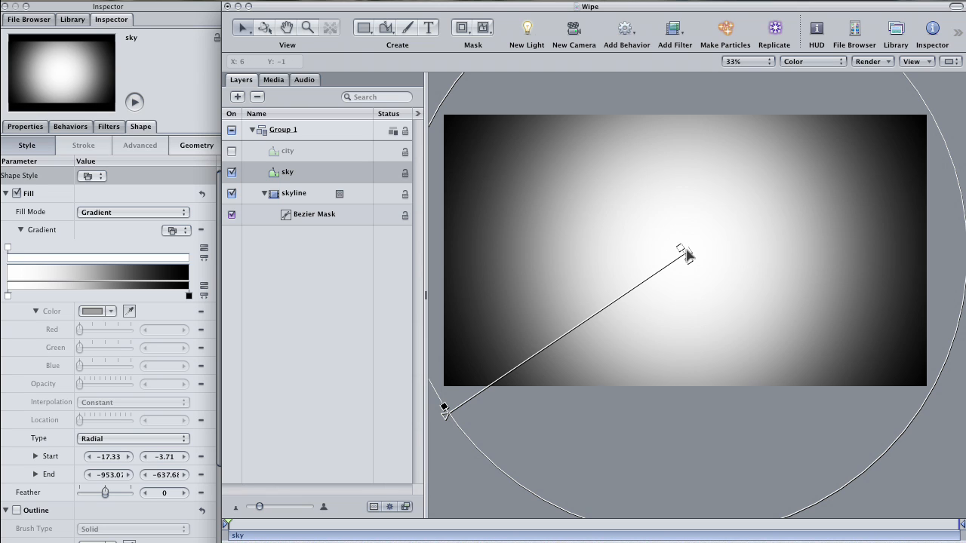
{"action": "left_click_drag", "start_coordinate": [687, 257], "coordinate": [683, 246]}
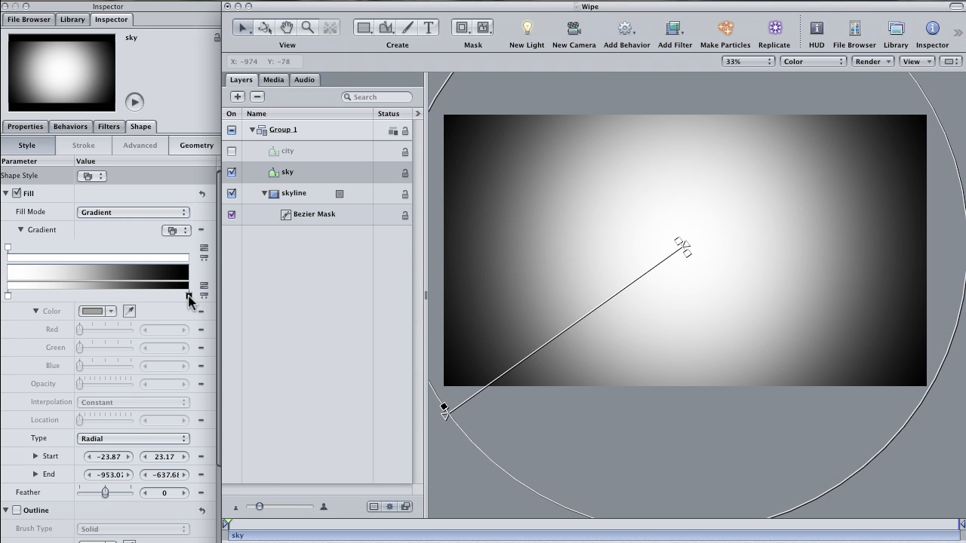
Step: Swap the sky gradient's color stops so black is at the start and white at the end
{"action": "left_click_drag", "start_coordinate": [187, 296], "coordinate": [73, 297]}
{"action": "left_click_drag", "start_coordinate": [6, 296], "coordinate": [188, 297]}
{"action": "left_click_drag", "start_coordinate": [72, 296], "coordinate": [9, 297]}
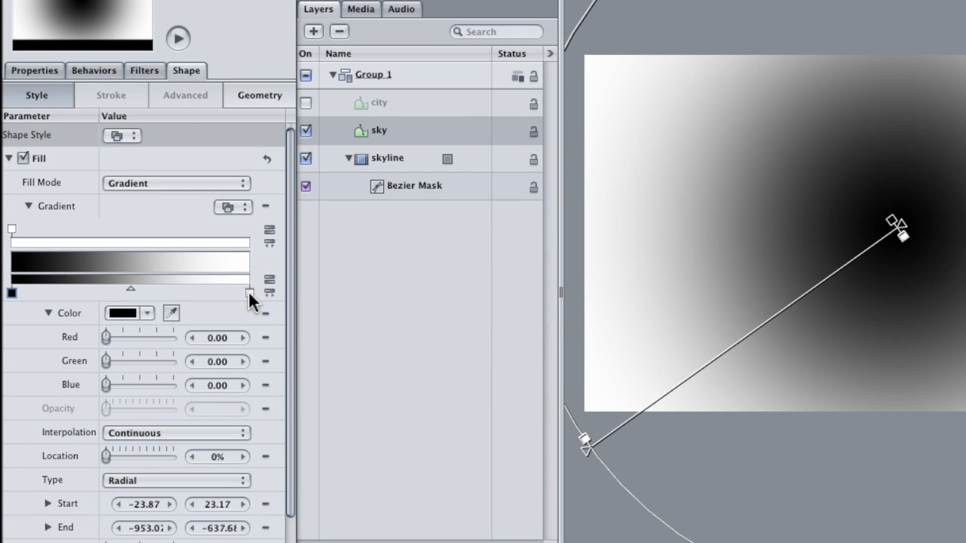
Step: Darken the sky gradient's white end stop to a mid gray with red, green and blue at 0.43
{"action": "left_click", "coordinate": [248, 292]}
{"action": "left_click_drag", "start_coordinate": [245, 291], "coordinate": [259, 292]}
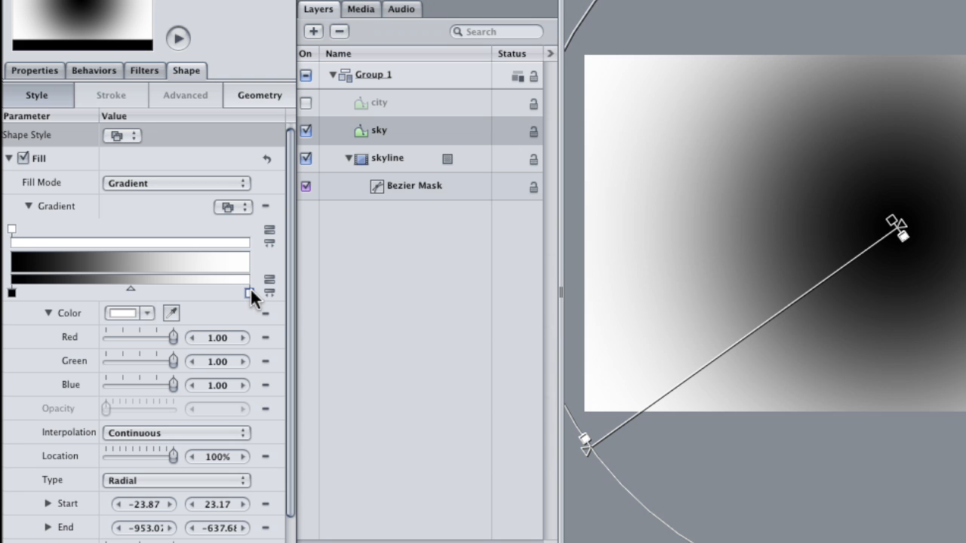
{"action": "left_click", "coordinate": [122, 314]}
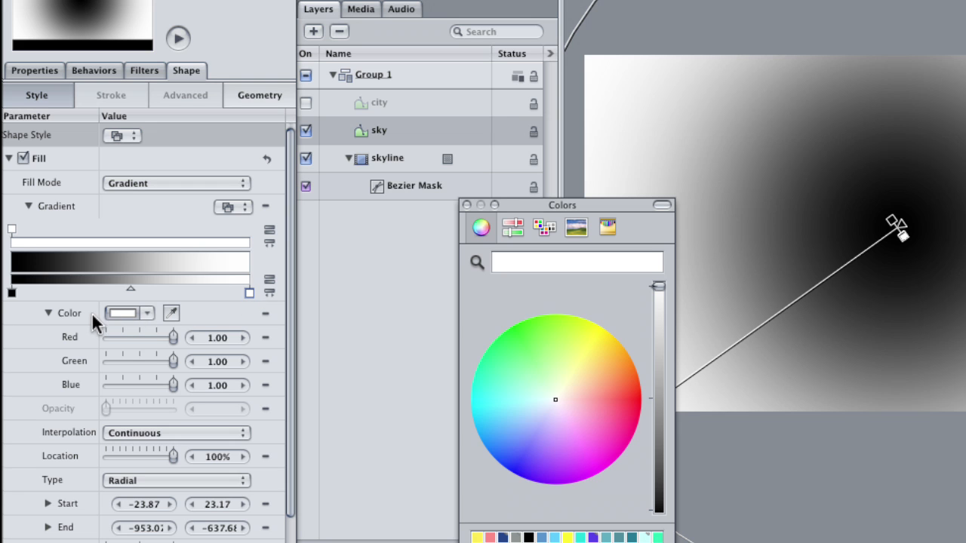
{"action": "left_click_drag", "start_coordinate": [589, 208], "coordinate": [345, 234]}
{"action": "left_click_drag", "start_coordinate": [417, 320], "coordinate": [415, 458]}
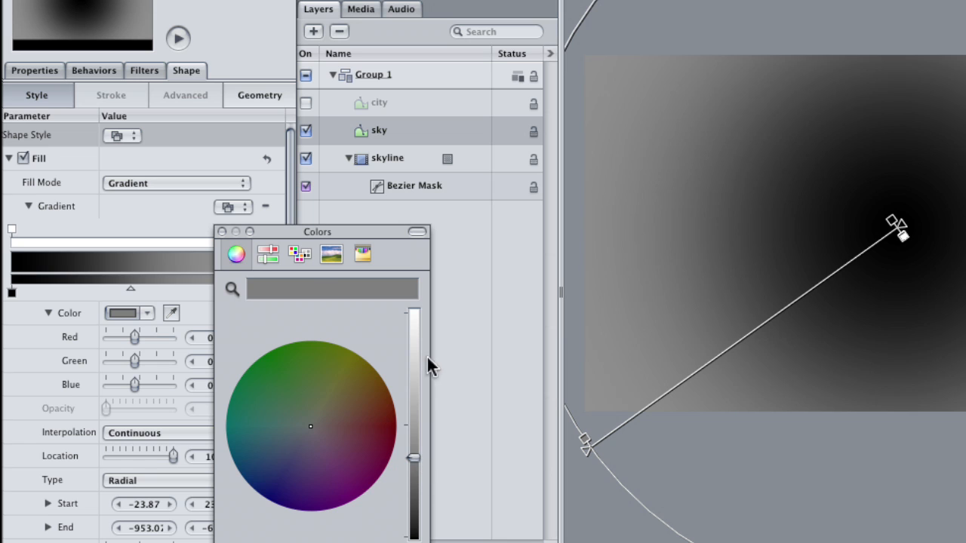
{"action": "left_click", "coordinate": [222, 231]}
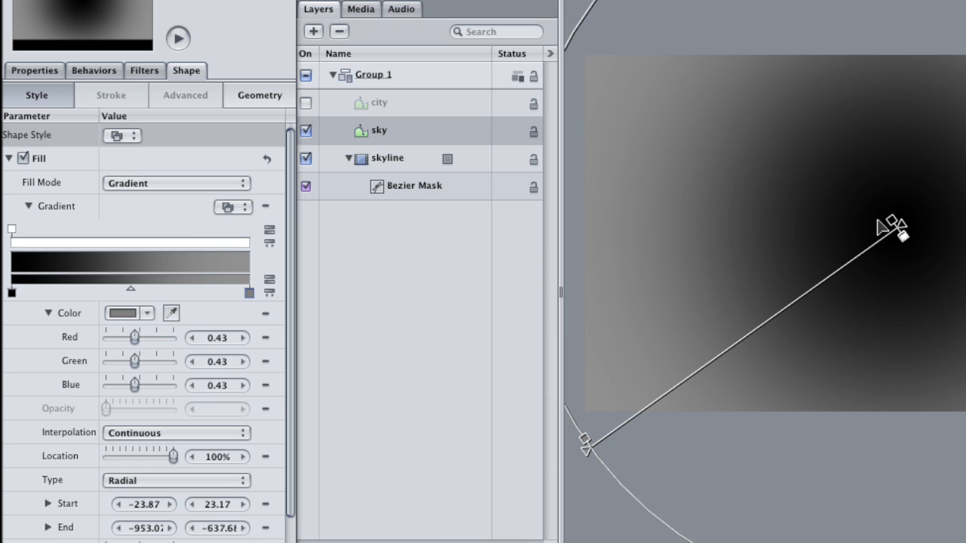
Step: Show the city shape again and move the Bezier Mask from the skyline clip onto it
{"action": "left_click", "coordinate": [408, 102]}
{"action": "left_click", "coordinate": [304, 103]}
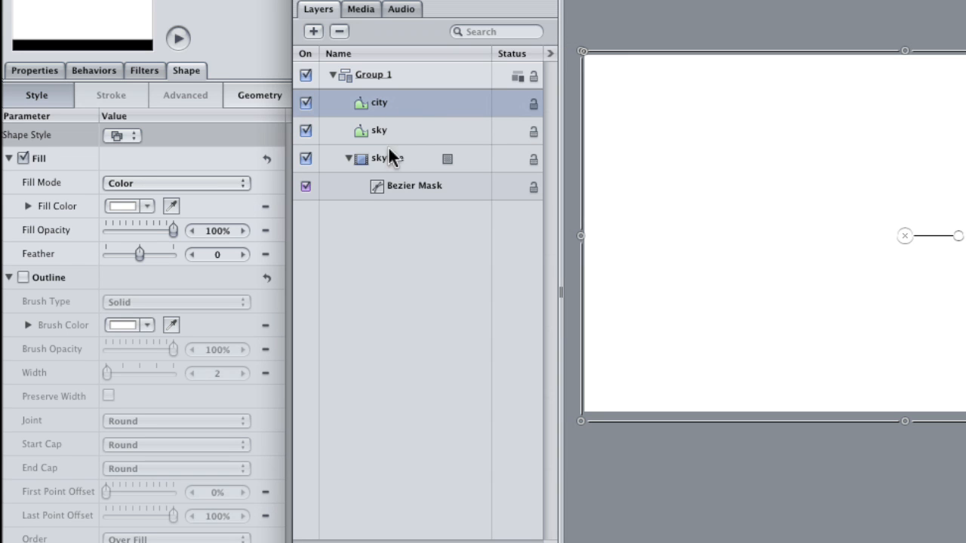
{"action": "left_click_drag", "start_coordinate": [393, 187], "coordinate": [404, 104]}
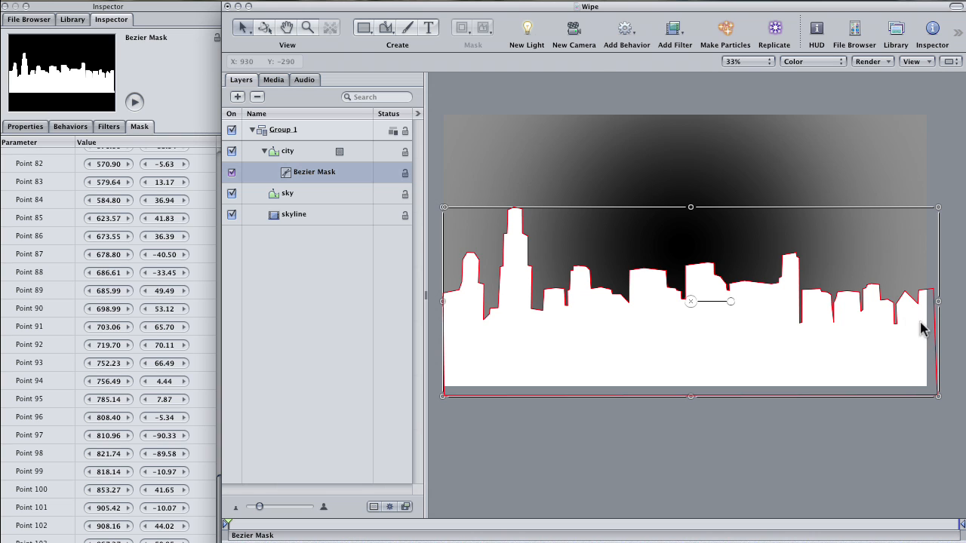
Step: Fill the city shape with the Grayscale gradient preset and set its gradient type to Radial
{"action": "left_click", "coordinate": [294, 155]}
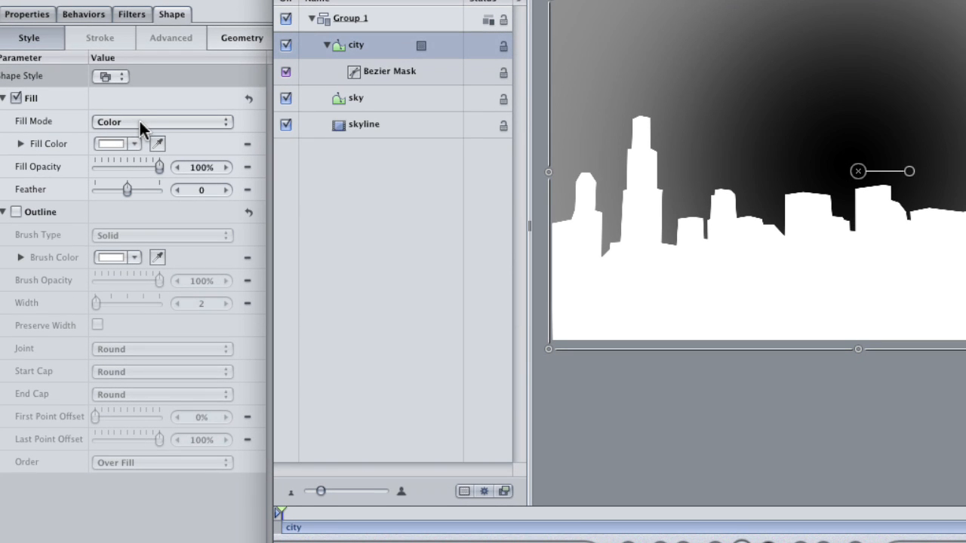
{"action": "left_click", "coordinate": [142, 120]}
{"action": "left_click", "coordinate": [141, 134]}
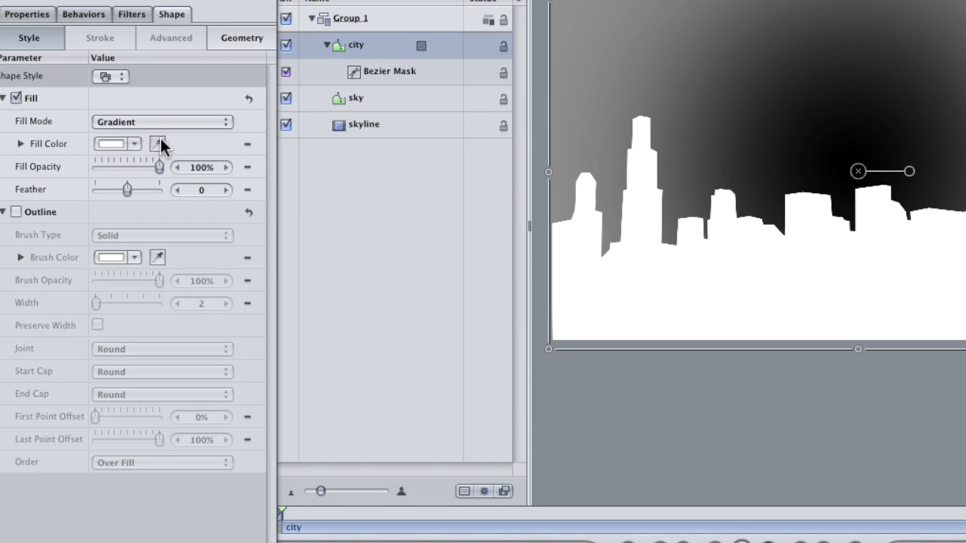
{"action": "left_click", "coordinate": [226, 145]}
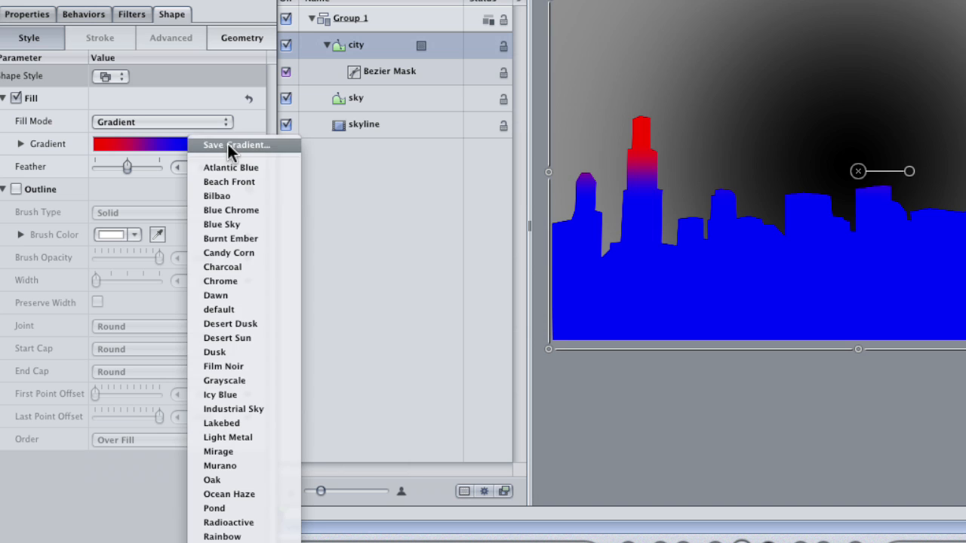
{"action": "left_click", "coordinate": [234, 384]}
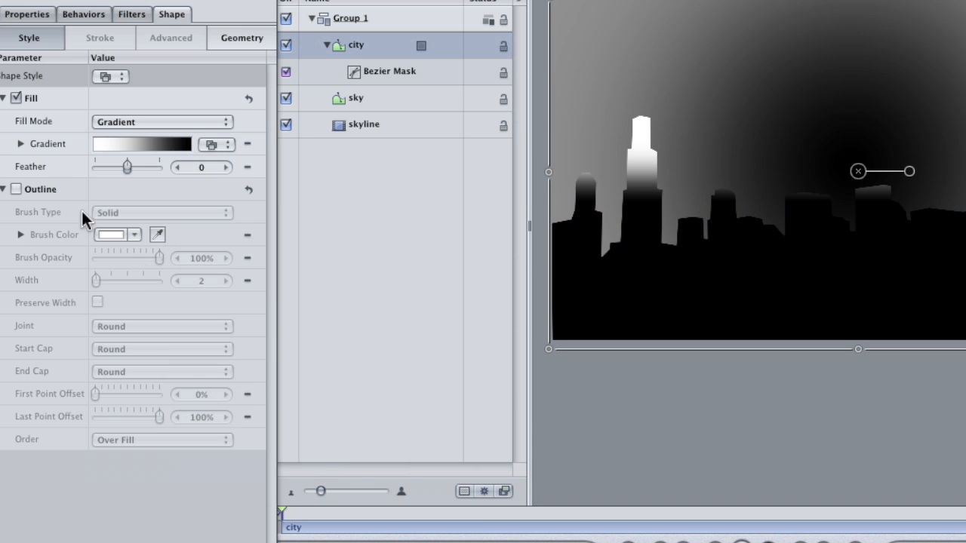
{"action": "left_click", "coordinate": [21, 144]}
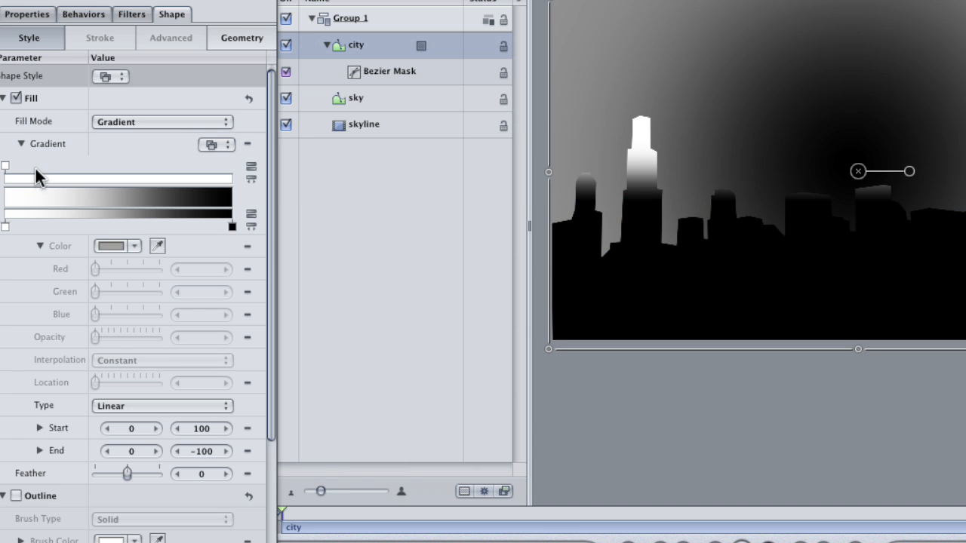
{"action": "left_click", "coordinate": [147, 405]}
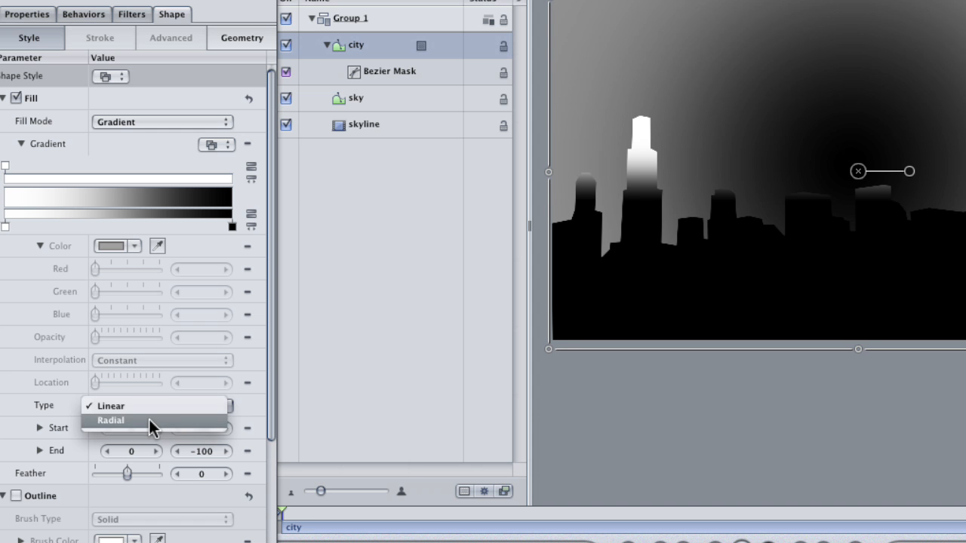
{"action": "left_click", "coordinate": [148, 420]}
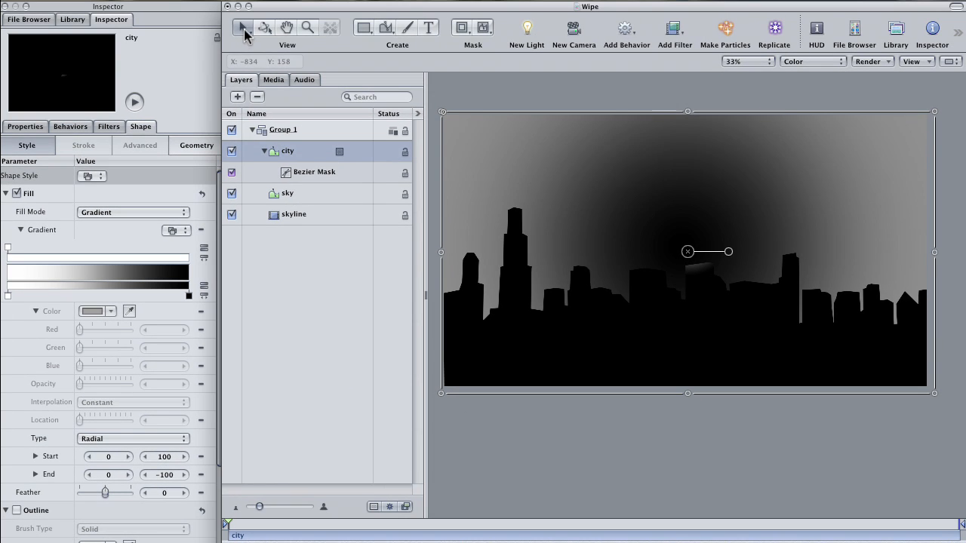
Step: Center the city's radial gradient low in the frame at about (16, -363), with its end beyond the frame edge at about (-1012, -359)
{"action": "left_click", "coordinate": [244, 31]}
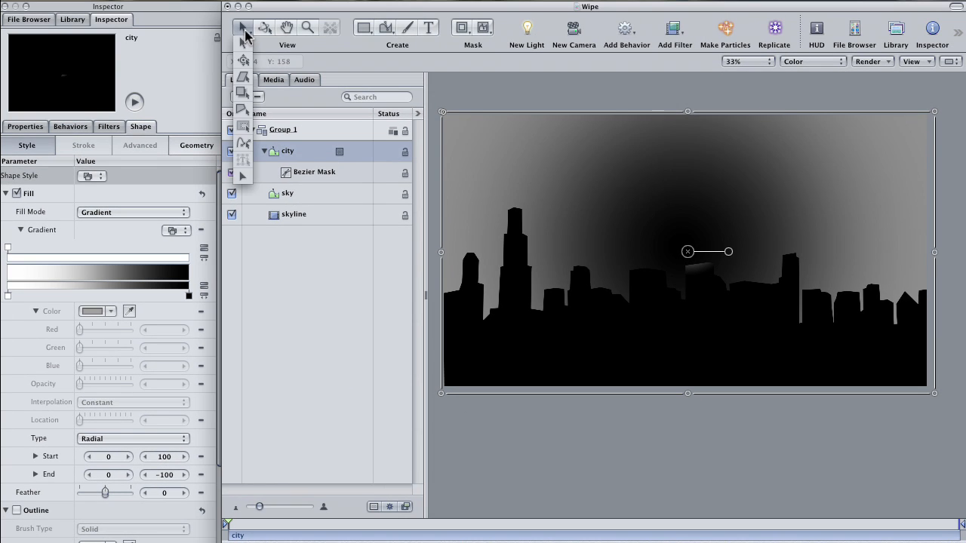
{"action": "left_click", "coordinate": [243, 177]}
{"action": "left_click_drag", "start_coordinate": [689, 228], "coordinate": [691, 341]}
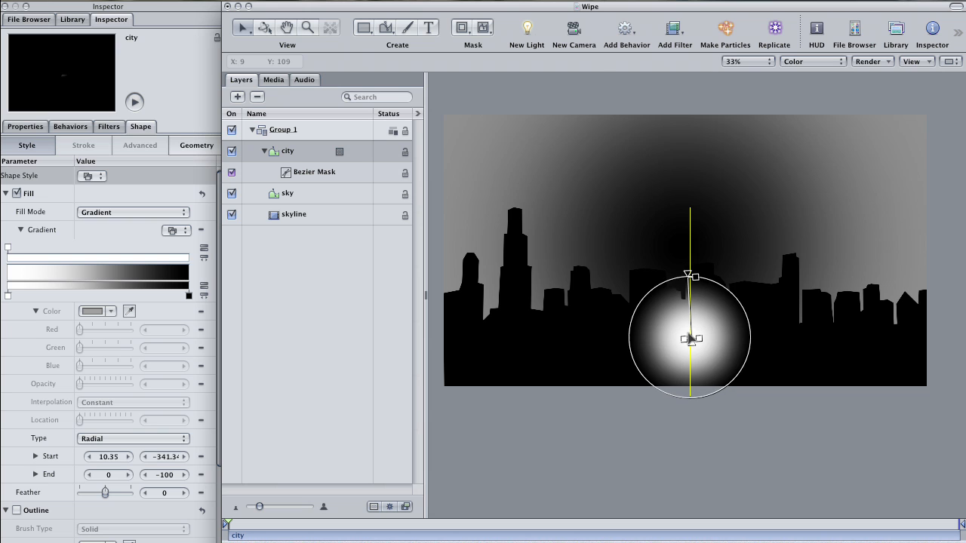
{"action": "left_click_drag", "start_coordinate": [688, 274], "coordinate": [434, 331]}
{"action": "mouse_move", "coordinate": [682, 342]}
{"action": "left_mouse_down"}
{"action": "mouse_move", "coordinate": [692, 338]}
{"action": "mouse_move", "coordinate": [687, 346]}
{"action": "mouse_move", "coordinate": [696, 348]}
{"action": "left_mouse_up"}
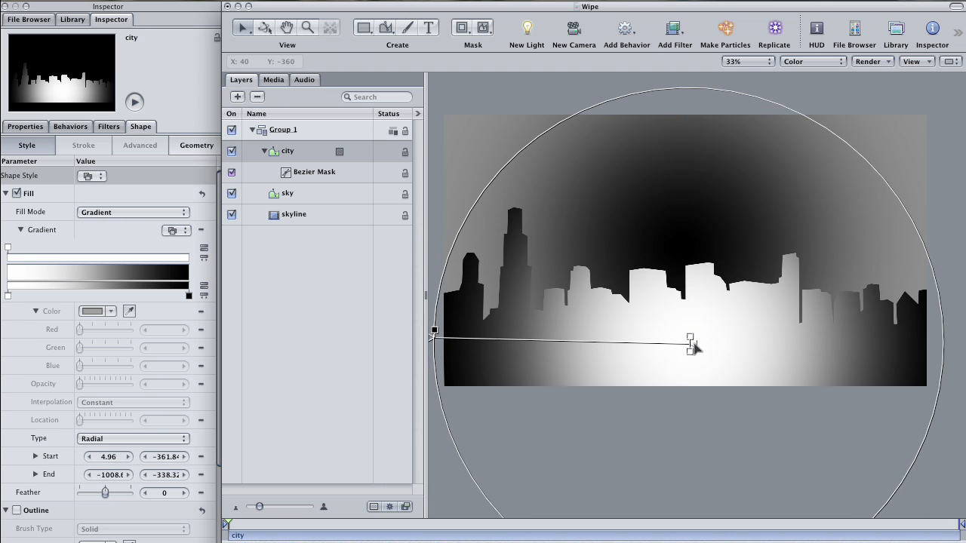
{"action": "left_click_drag", "start_coordinate": [432, 337], "coordinate": [434, 336]}
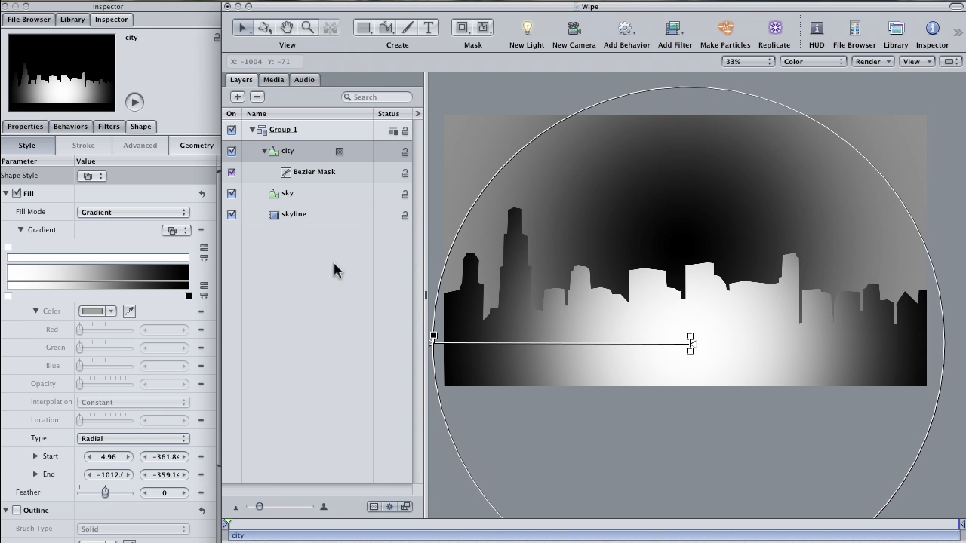
{"action": "left_click_drag", "start_coordinate": [695, 349], "coordinate": [699, 347]}
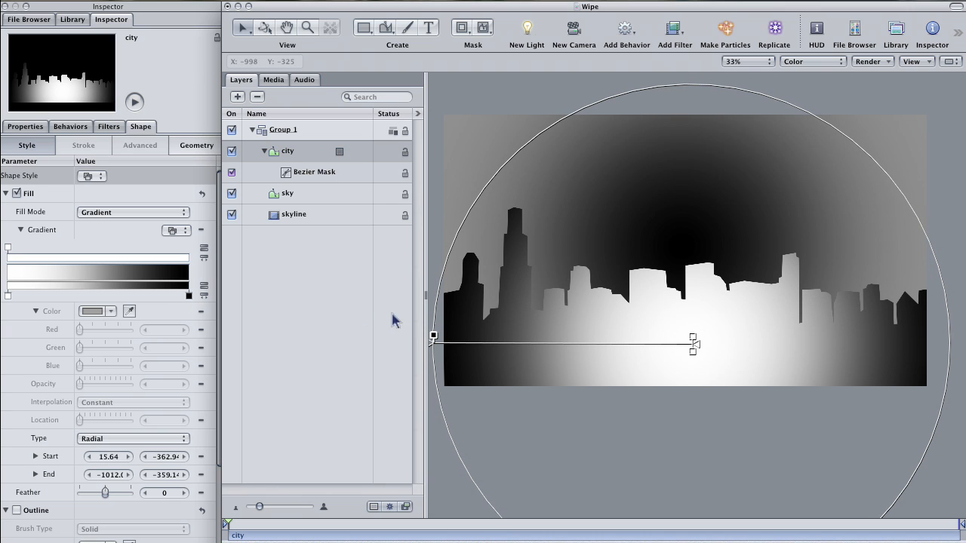
Step: Lighten the city gradient's black end stop to a light gray with red, green and blue at 0.73
{"action": "left_click", "coordinate": [190, 297]}
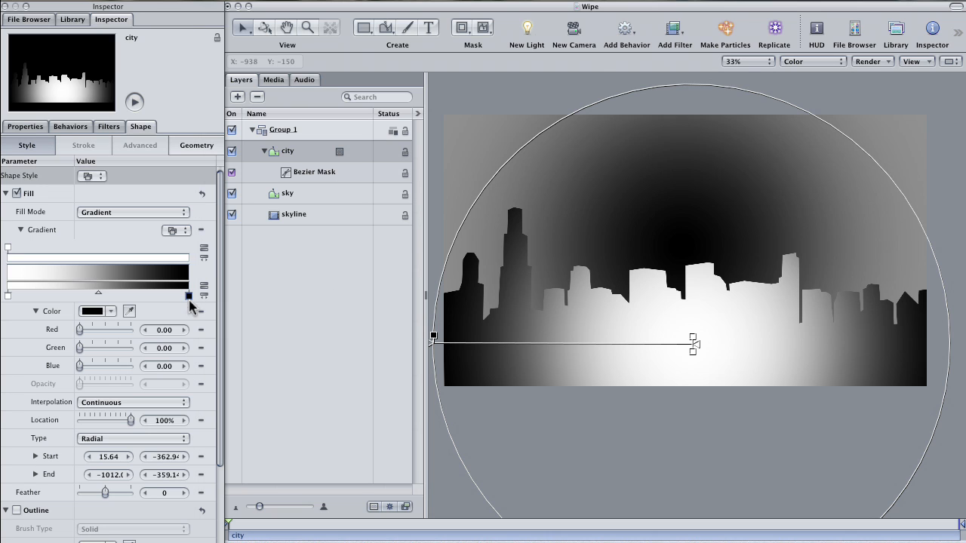
{"action": "left_click", "coordinate": [92, 312]}
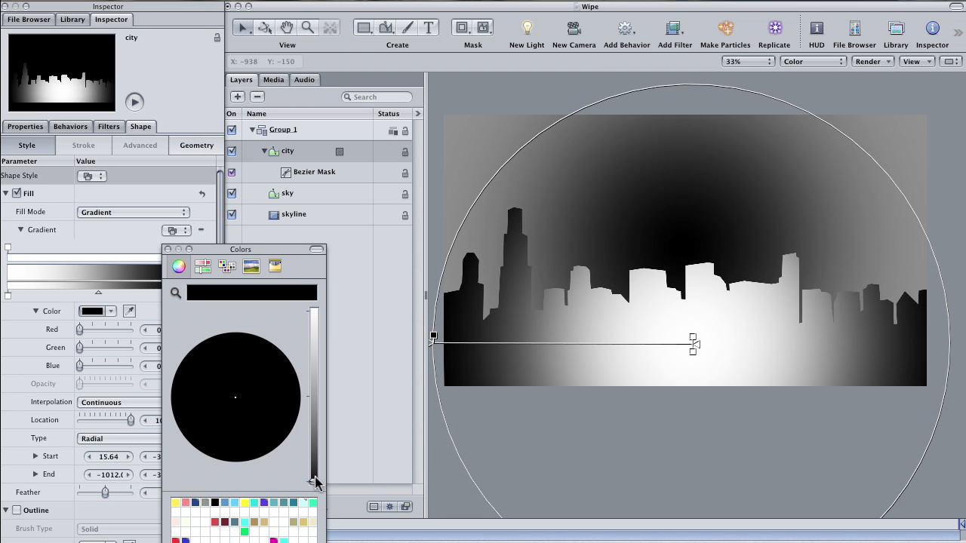
{"action": "left_click_drag", "start_coordinate": [315, 483], "coordinate": [316, 368]}
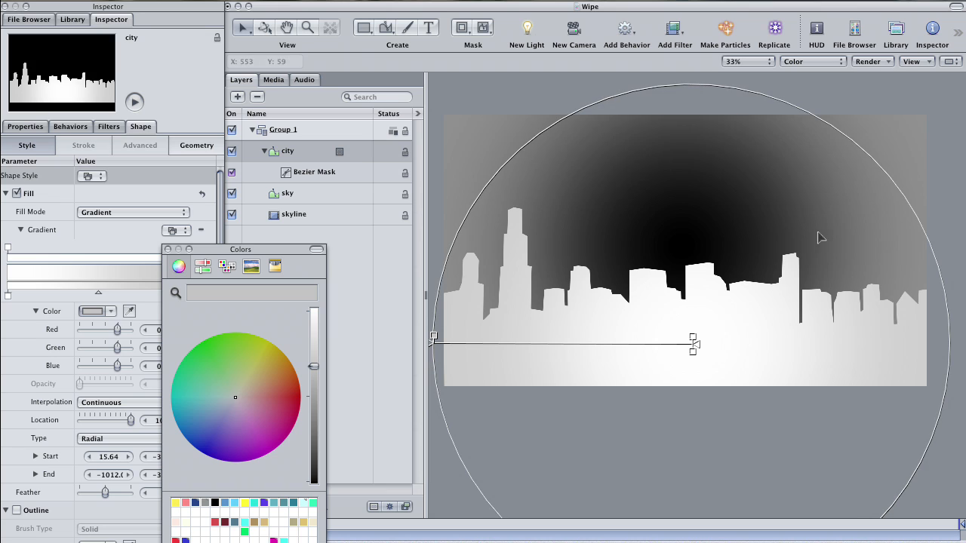
{"action": "left_click", "coordinate": [168, 250]}
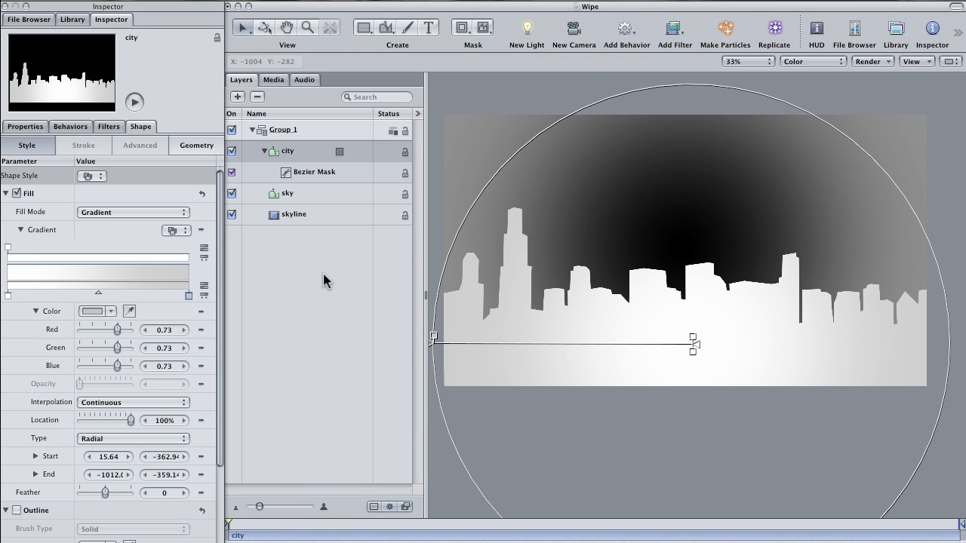
{"action": "left_click", "coordinate": [315, 296]}
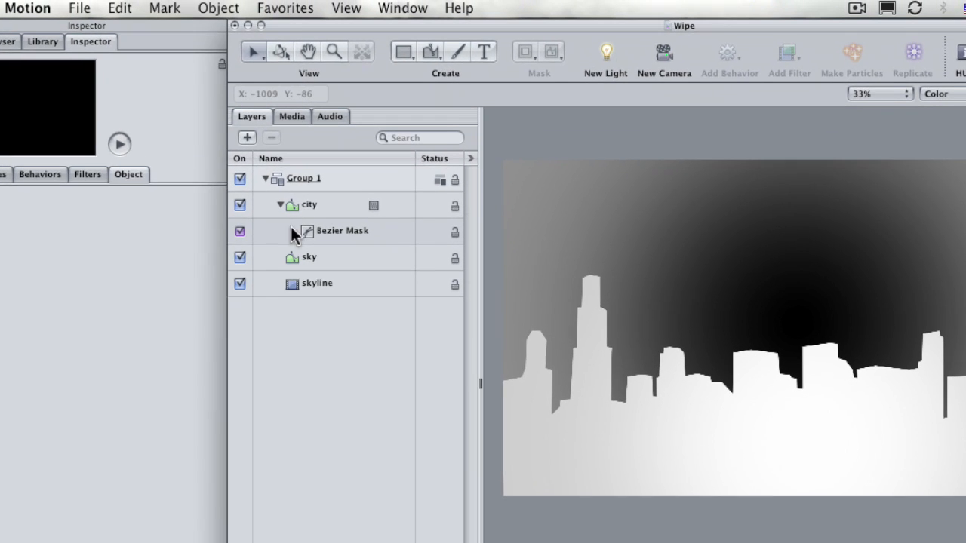
Step: Export the current frame as a TIFF image named Wipe in the Custom Wipes folder and dismiss the resulting preview
{"action": "left_click", "coordinate": [79, 8]}
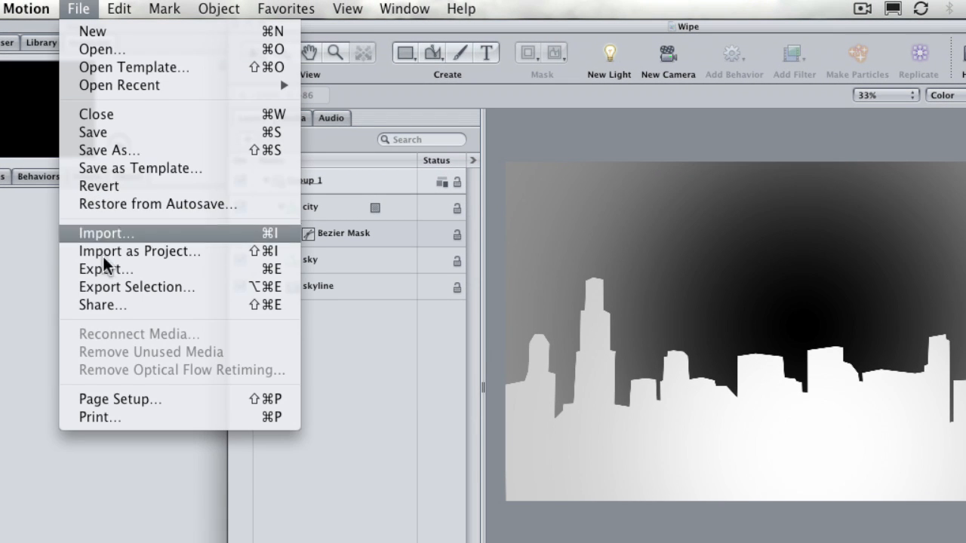
{"action": "left_click", "coordinate": [117, 270]}
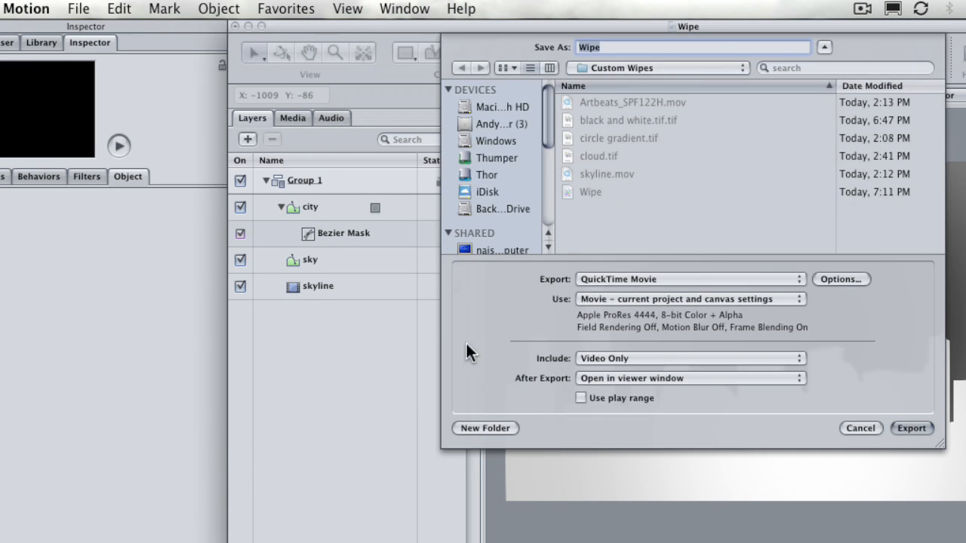
{"action": "left_click", "coordinate": [631, 279]}
{"action": "left_click", "coordinate": [626, 306]}
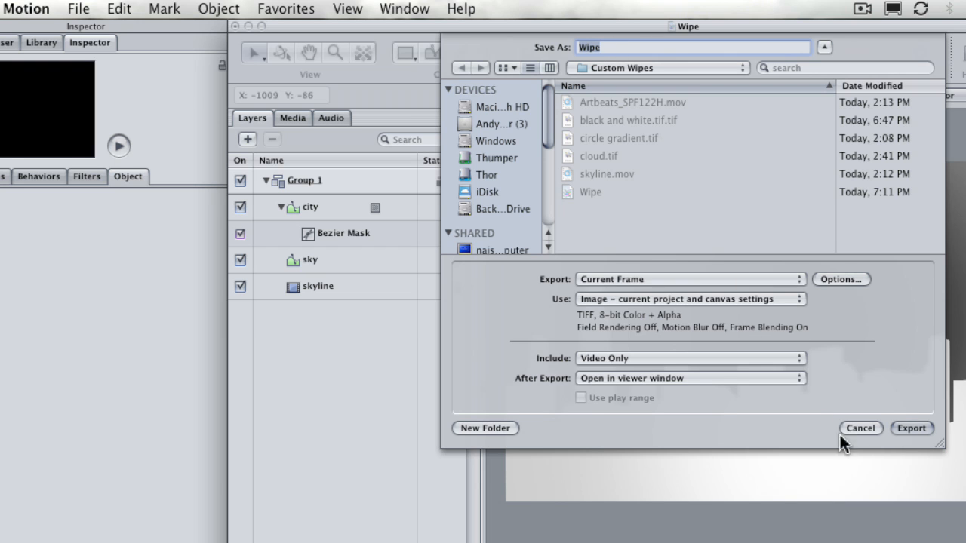
{"action": "left_click", "coordinate": [910, 427]}
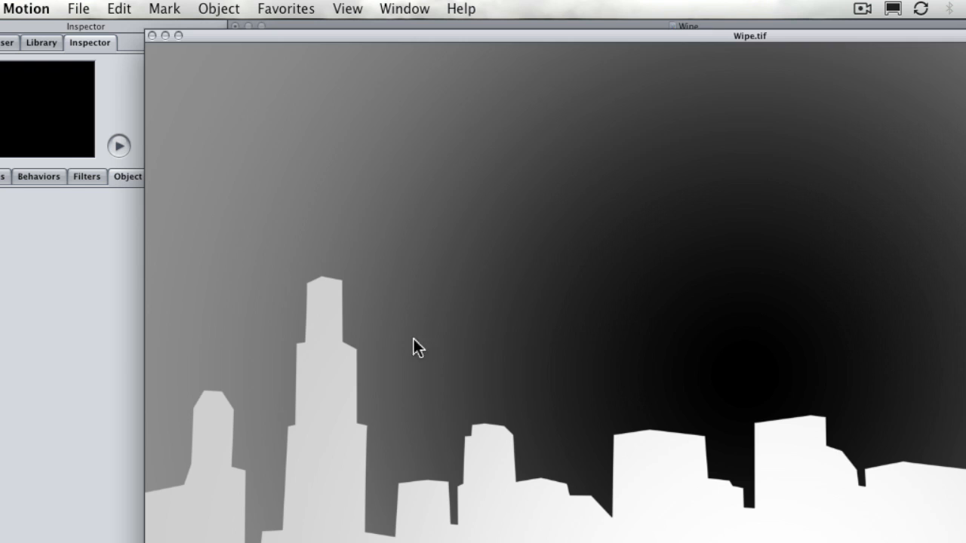
{"action": "left_click", "coordinate": [152, 36]}
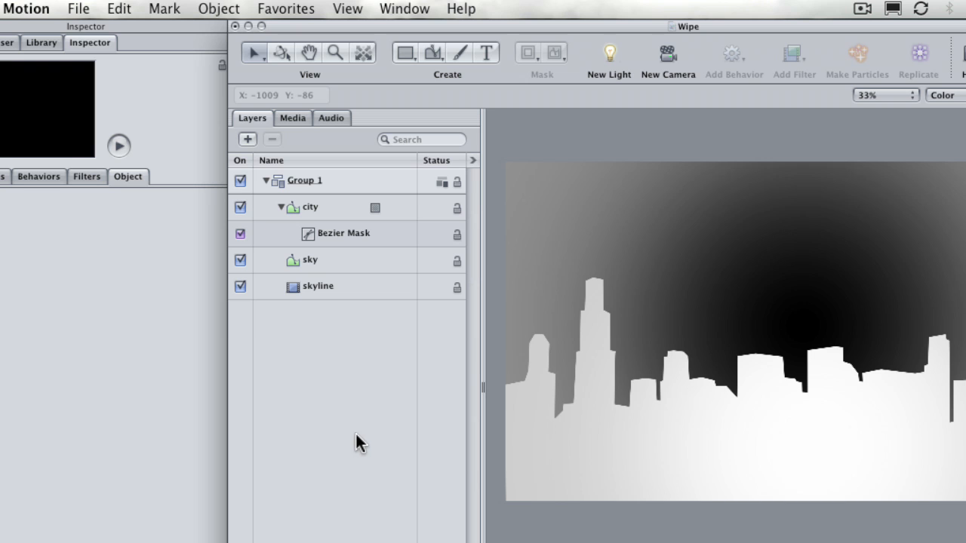
Step: Switch to Final Cut Pro, import Wipe.tif from the Custom Wipes folder into the Images bin and view it
{"action": "key", "text": "super+Tab"}
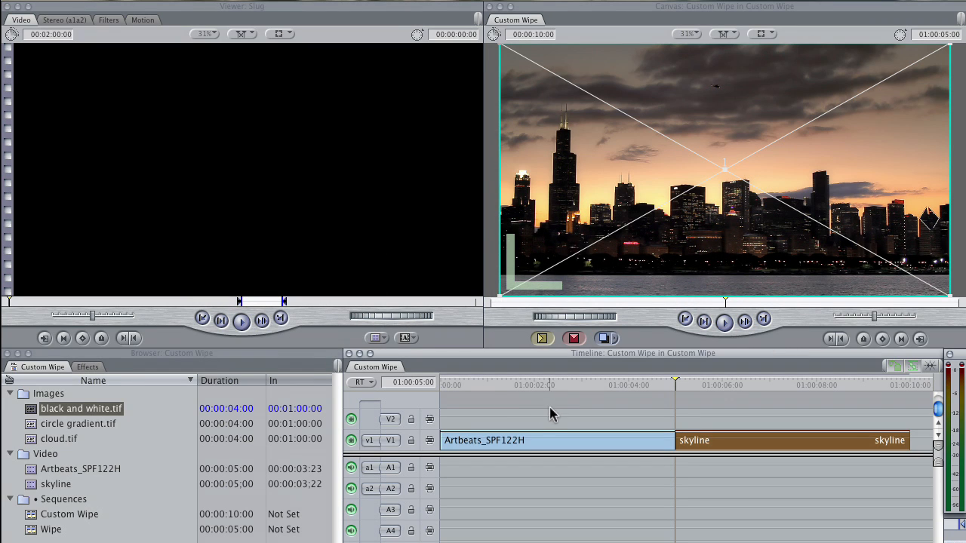
{"action": "left_click", "coordinate": [549, 407]}
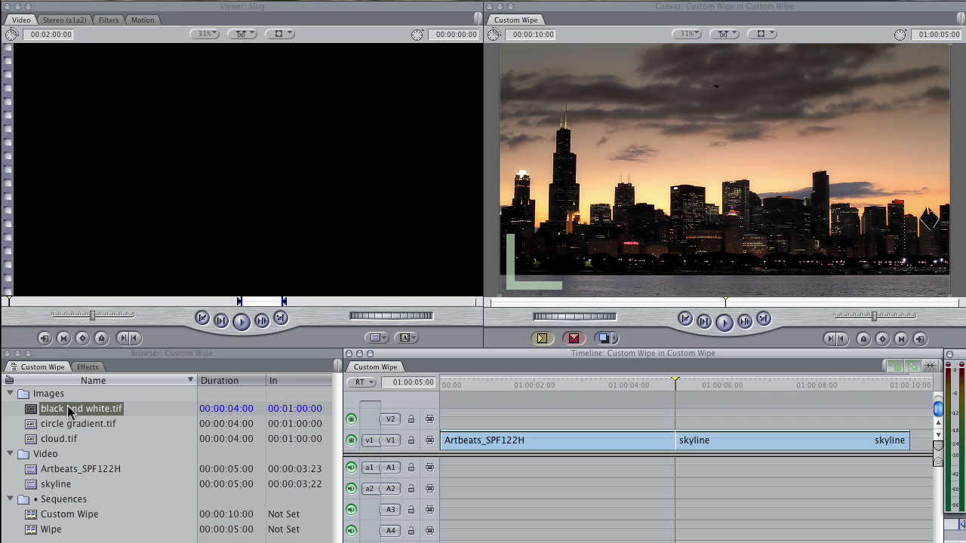
{"action": "left_click", "coordinate": [151, 415]}
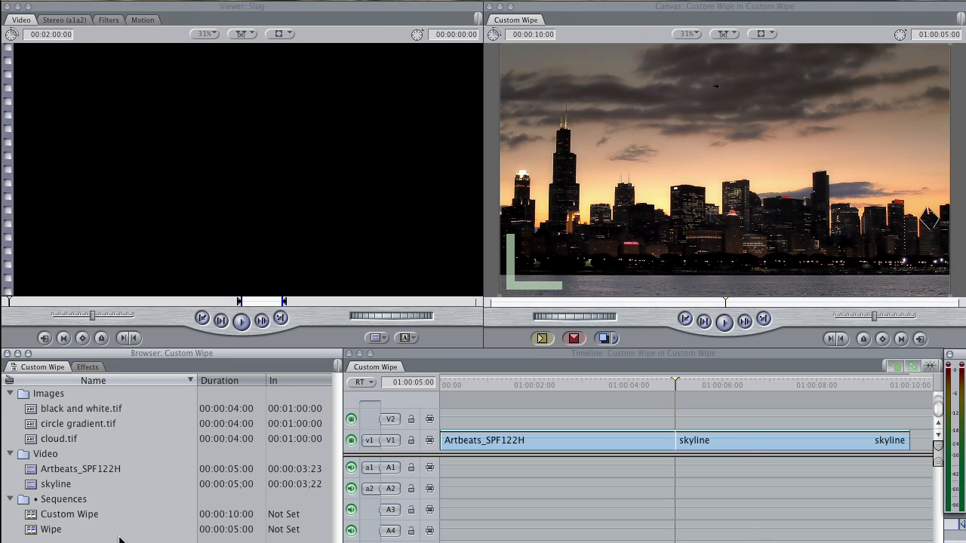
{"action": "key", "text": "super+i"}
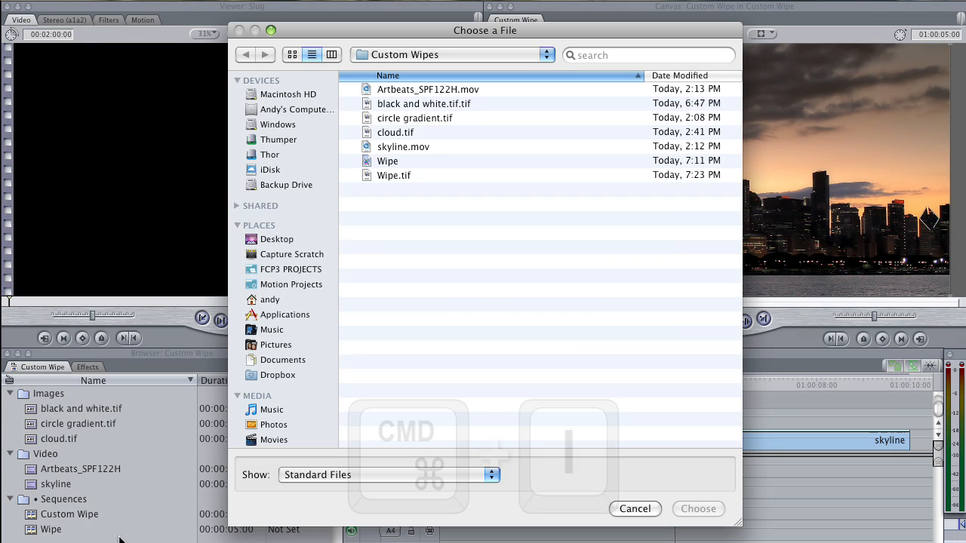
{"action": "left_click", "coordinate": [398, 181]}
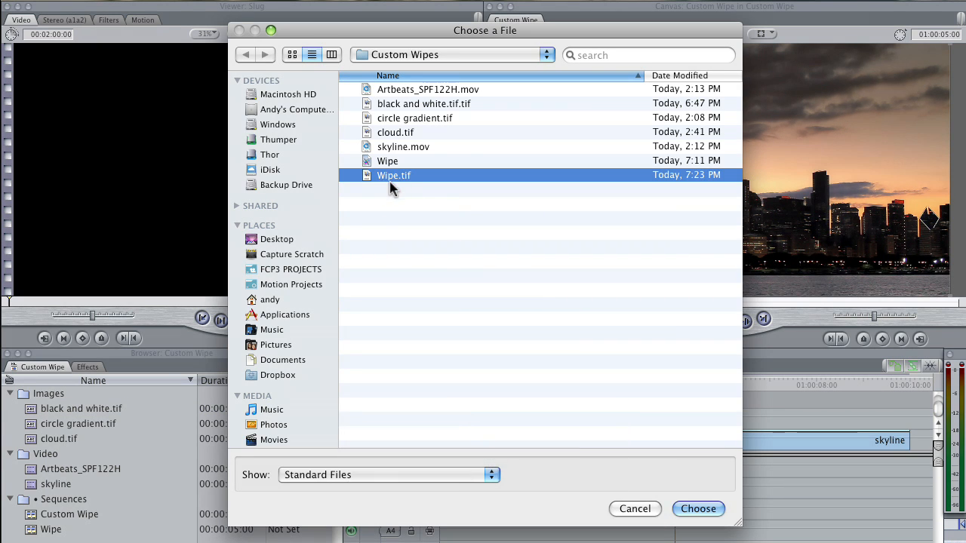
{"action": "left_click", "coordinate": [688, 509]}
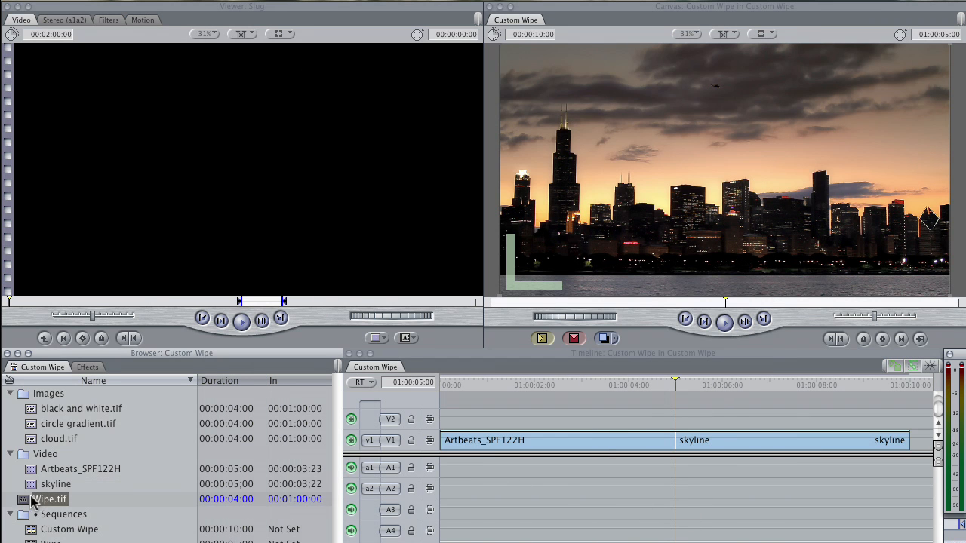
{"action": "left_click_drag", "start_coordinate": [27, 502], "coordinate": [38, 400]}
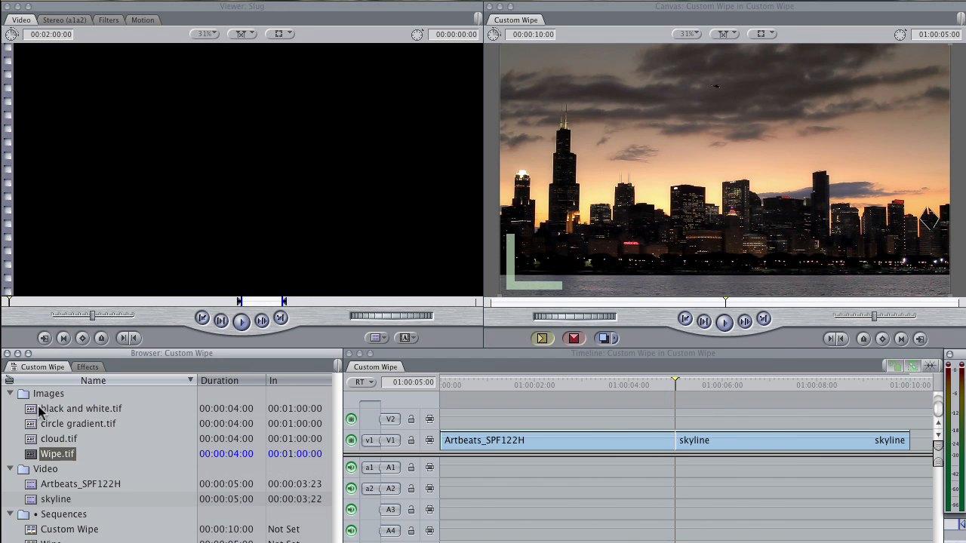
{"action": "double_click", "coordinate": [36, 458]}
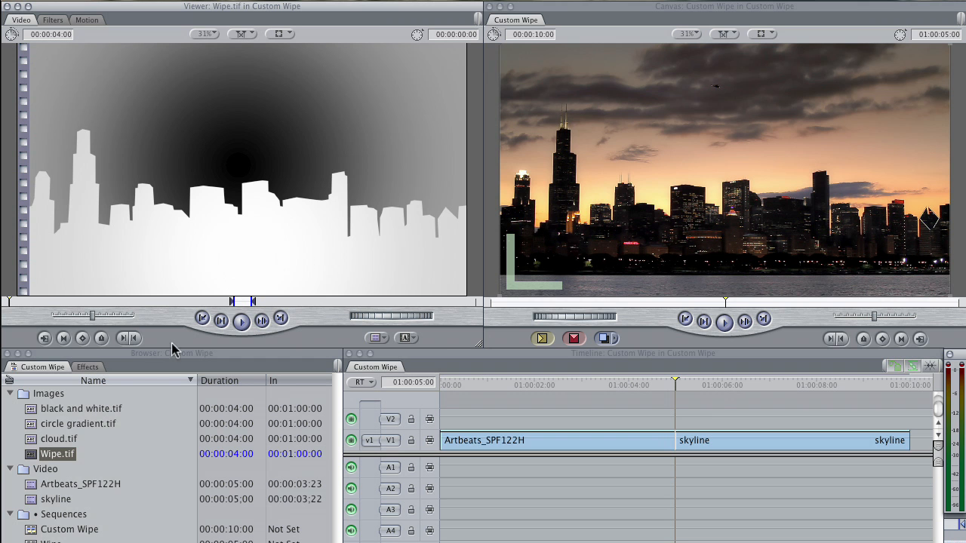
Step: Apply a Gradient Wipe transition between the Artbeats_SPF122H and skyline clips and set Wipe.tif as its matte
{"action": "left_click", "coordinate": [639, 362]}
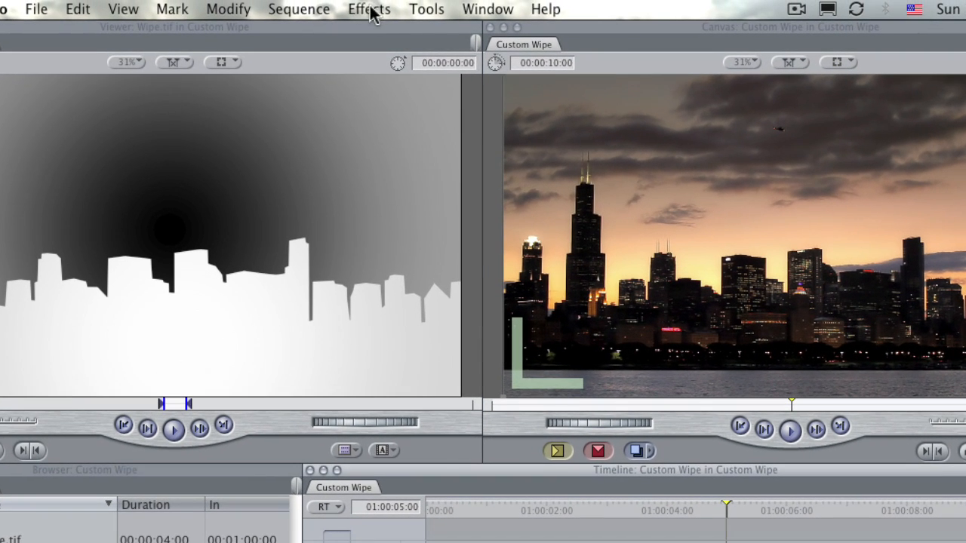
{"action": "left_click", "coordinate": [372, 15]}
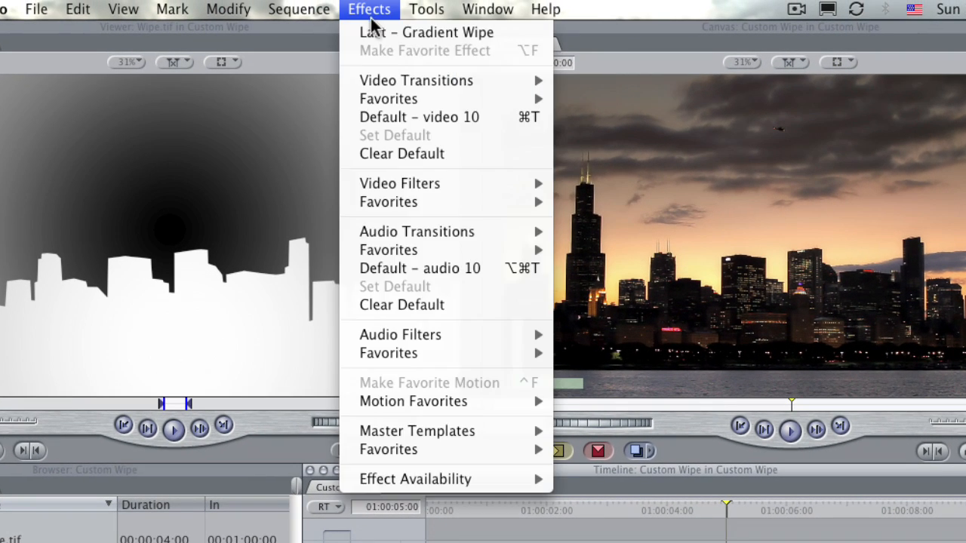
{"action": "mouse_move", "coordinate": [378, 74]}
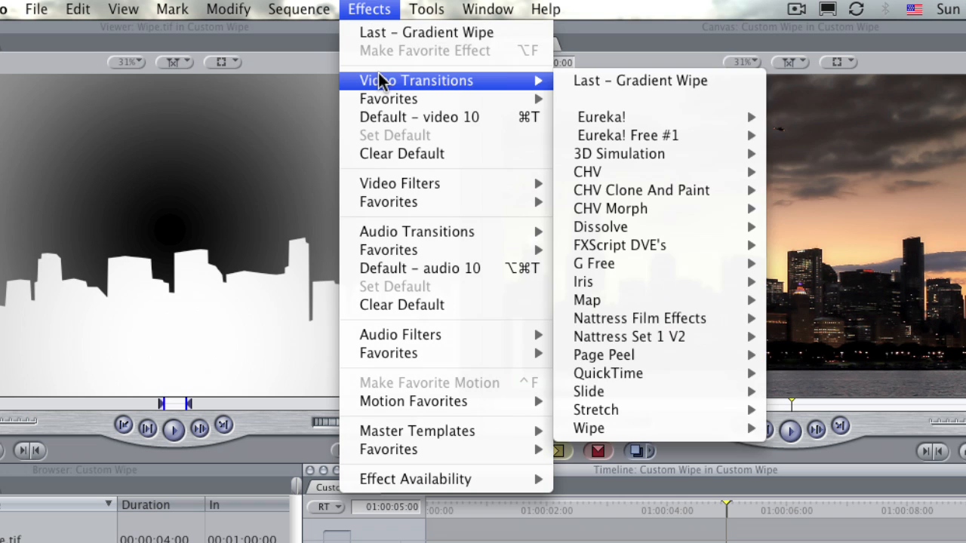
{"action": "left_click", "coordinate": [674, 83]}
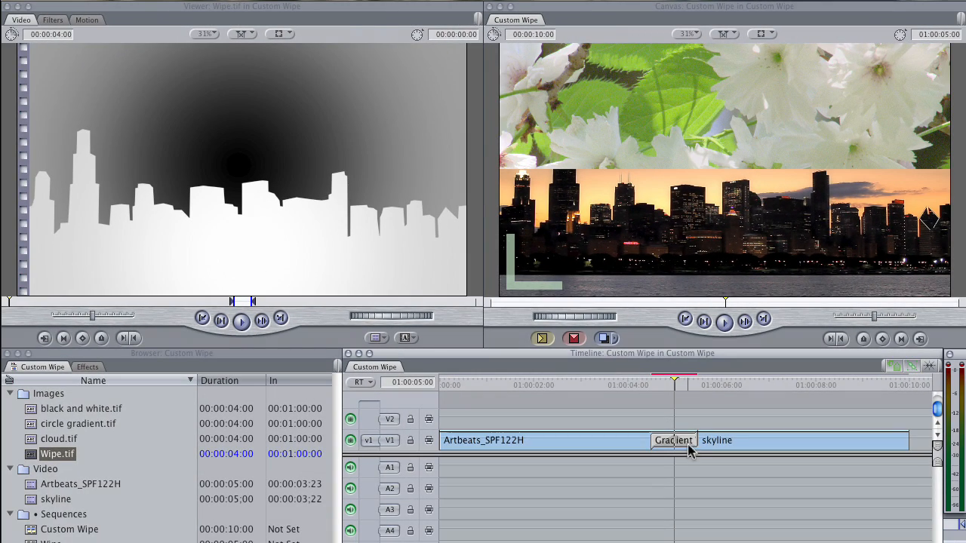
{"action": "double_click", "coordinate": [688, 445]}
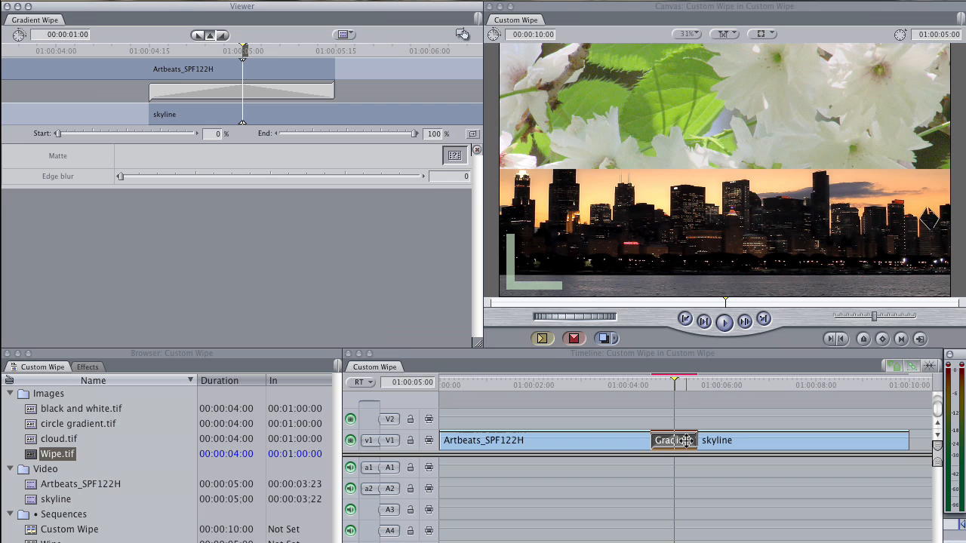
{"action": "left_click_drag", "start_coordinate": [34, 455], "coordinate": [449, 157]}
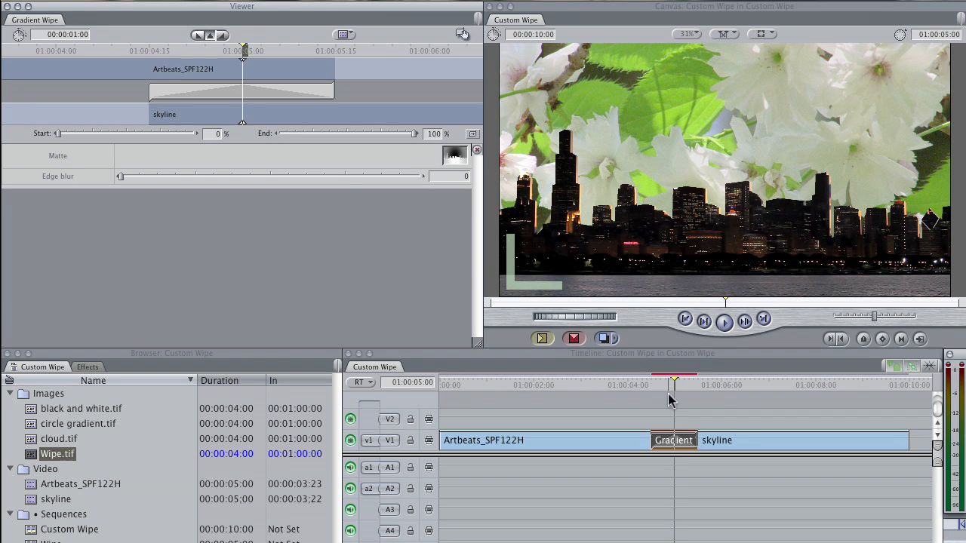
Step: Set the Gradient Wipe's edge blur to 24 and play the sequence through the transition
{"action": "left_click_drag", "start_coordinate": [671, 386], "coordinate": [657, 386]}
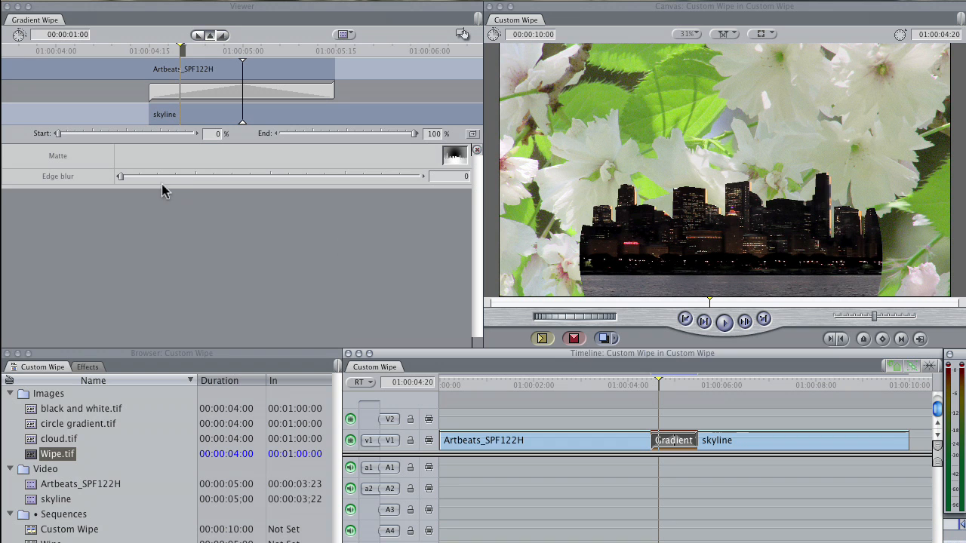
{"action": "left_click_drag", "start_coordinate": [132, 179], "coordinate": [148, 178]}
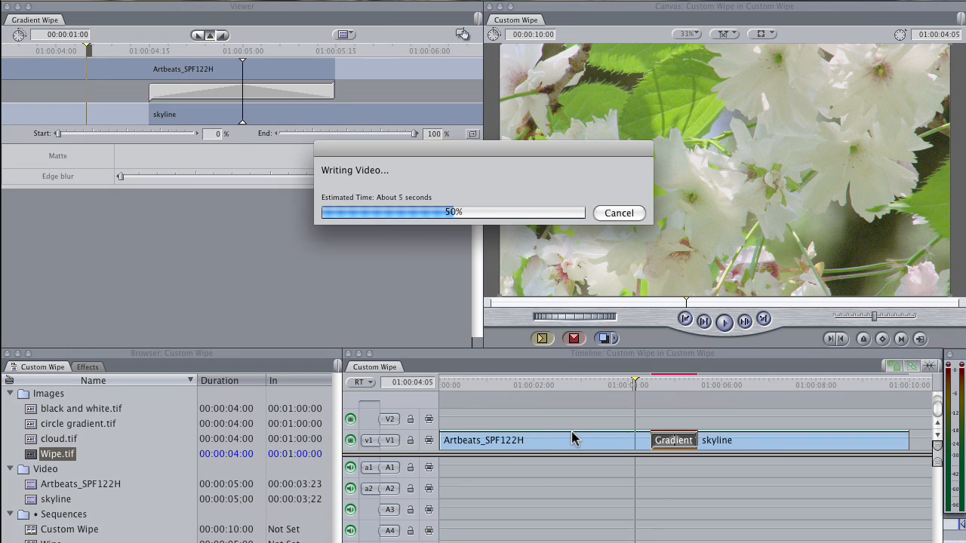
{"action": "key", "text": "space"}
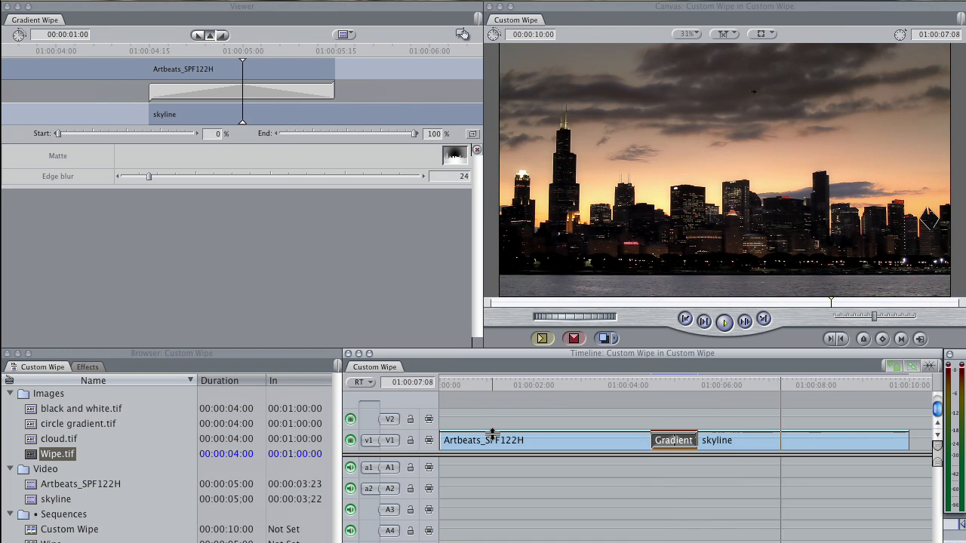
Step: Replay the softened skyline wipe from just before the transition to check it
{"action": "left_click", "coordinate": [613, 388]}
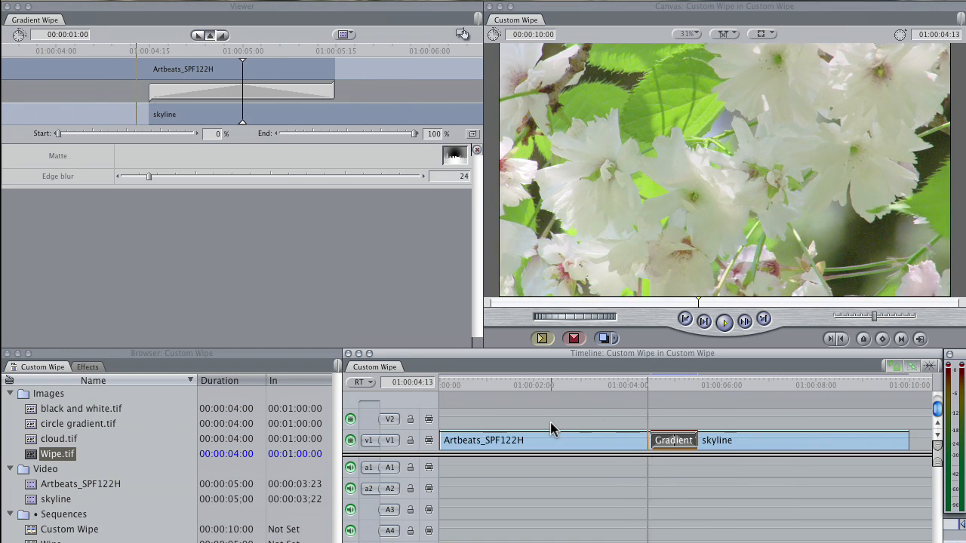
{"action": "left_click", "coordinate": [610, 388]}
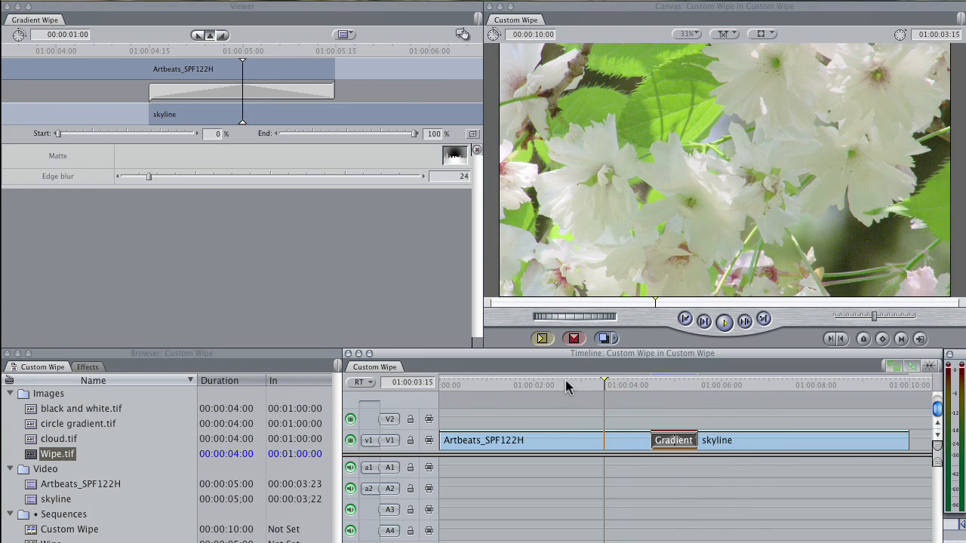
{"action": "key", "text": "space"}
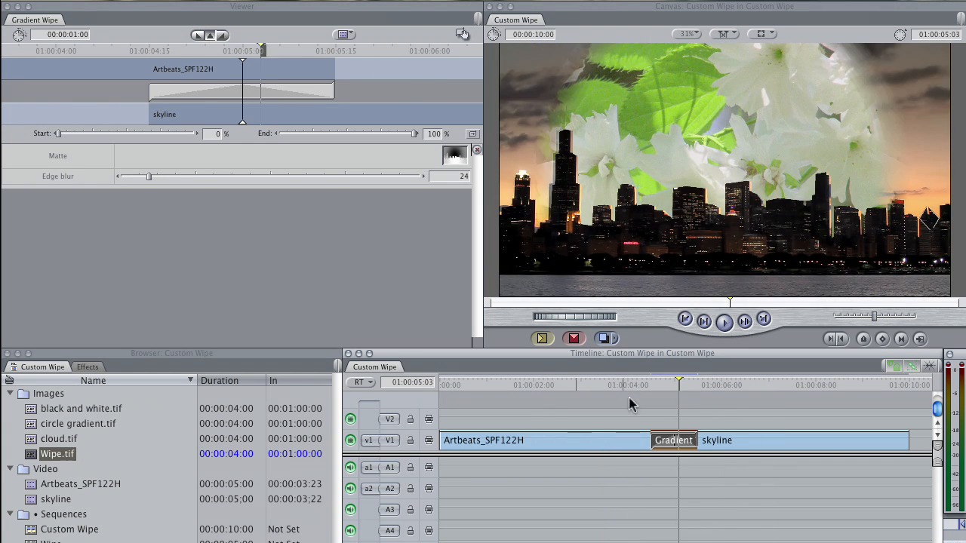
{"action": "left_click", "coordinate": [616, 387]}
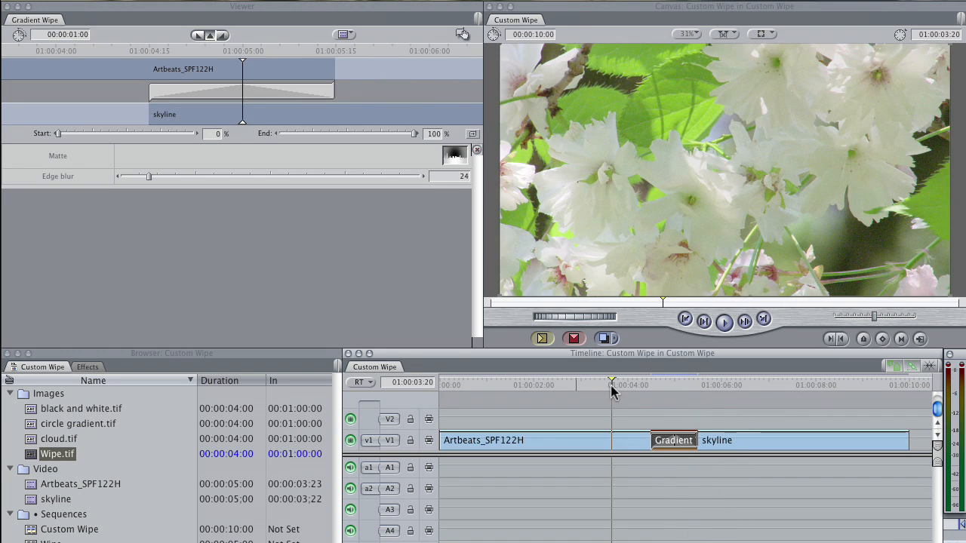